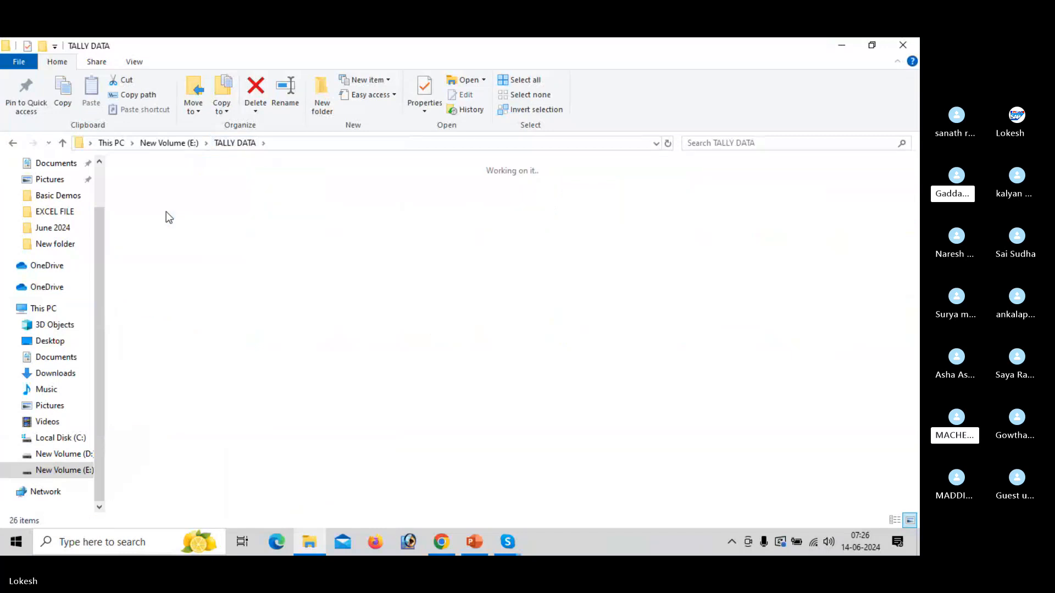
Open the Tally New Material 24 S PDF from the Updated Material Tally folder inside MATERIALS PDF 2021.
{"action": "double_click", "coordinate": [166, 212]}
{"action": "double_click", "coordinate": [167, 212]}
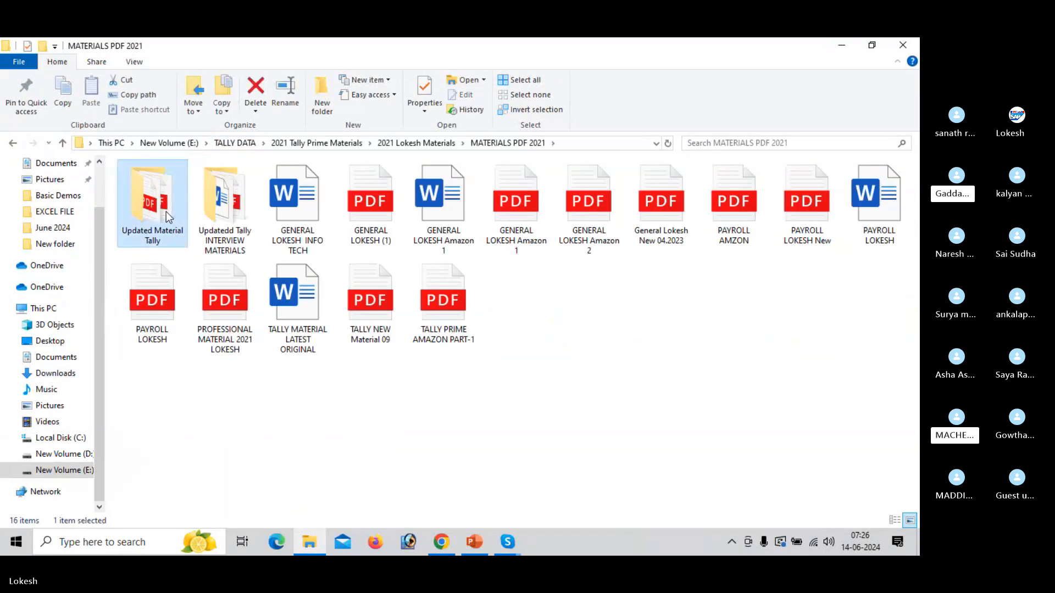
{"action": "double_click", "coordinate": [166, 212]}
{"action": "left_click", "coordinate": [214, 213]}
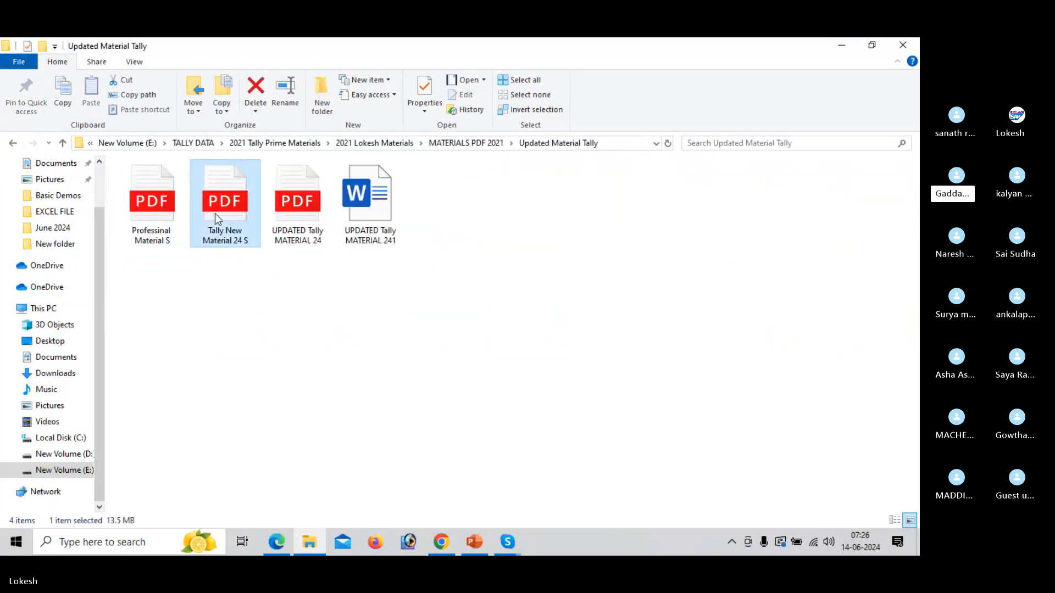
{"action": "left_click", "coordinate": [280, 540]}
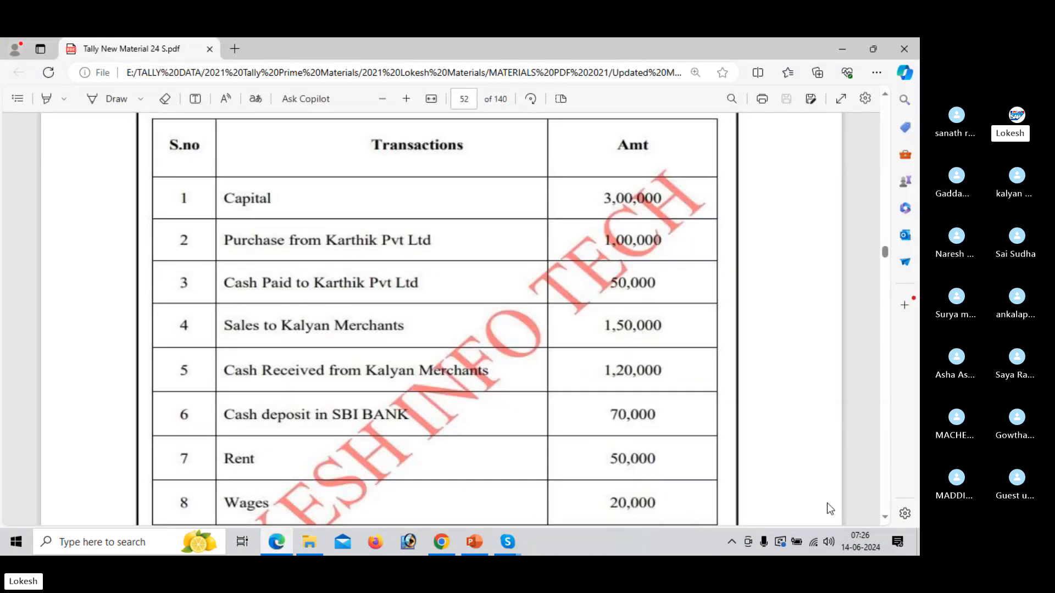
Examine the ten transactions of PROBLEM-1 for NEHA PVT LTD on page 52 at a smaller zoom.
{"action": "left_click", "coordinate": [885, 94]}
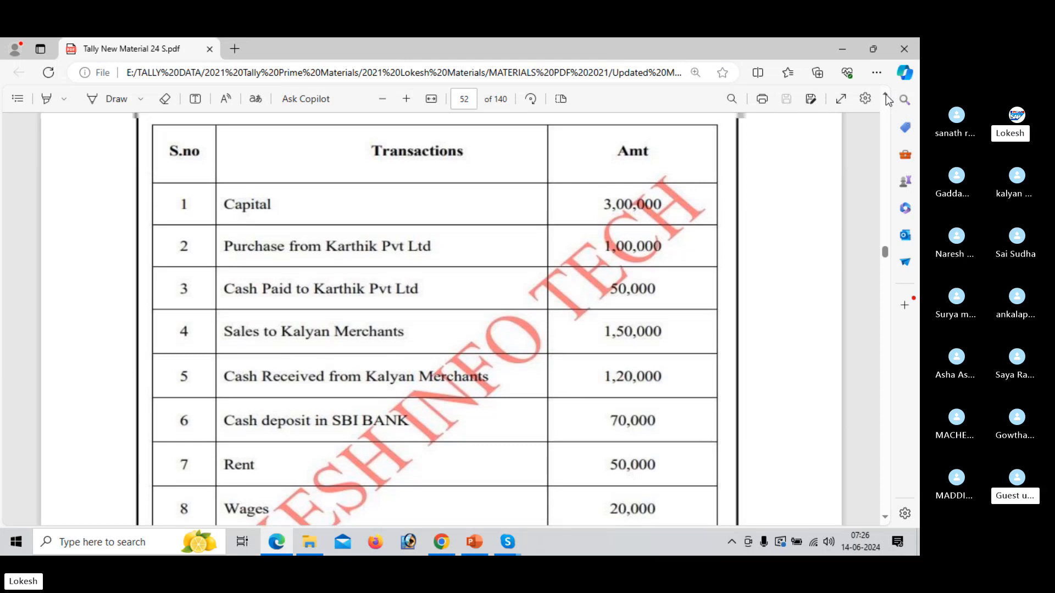
{"action": "left_click", "coordinate": [885, 94]}
{"action": "left_click", "coordinate": [885, 95]}
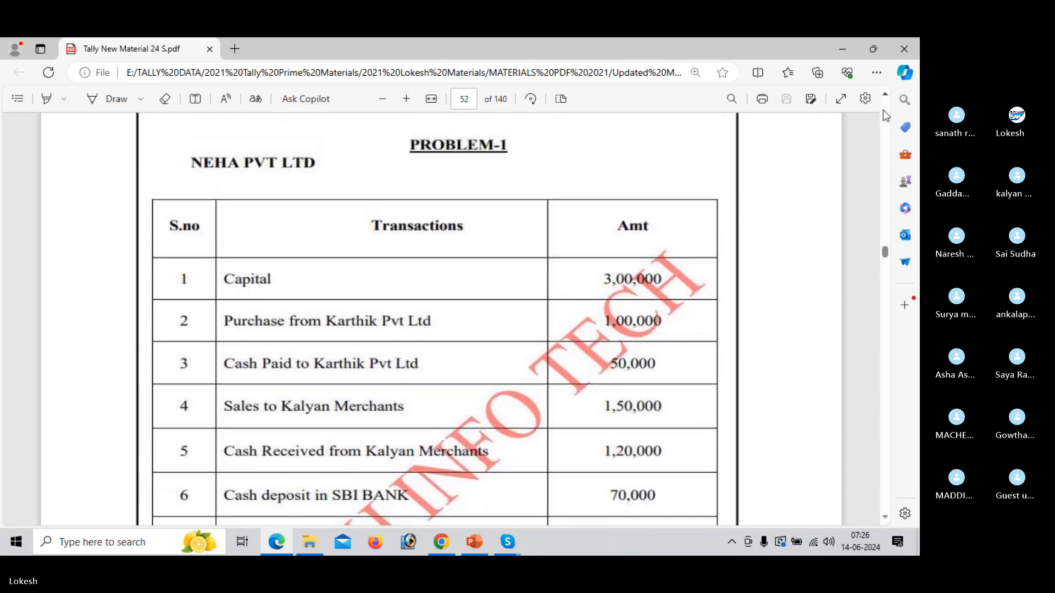
{"action": "left_click", "coordinate": [390, 101]}
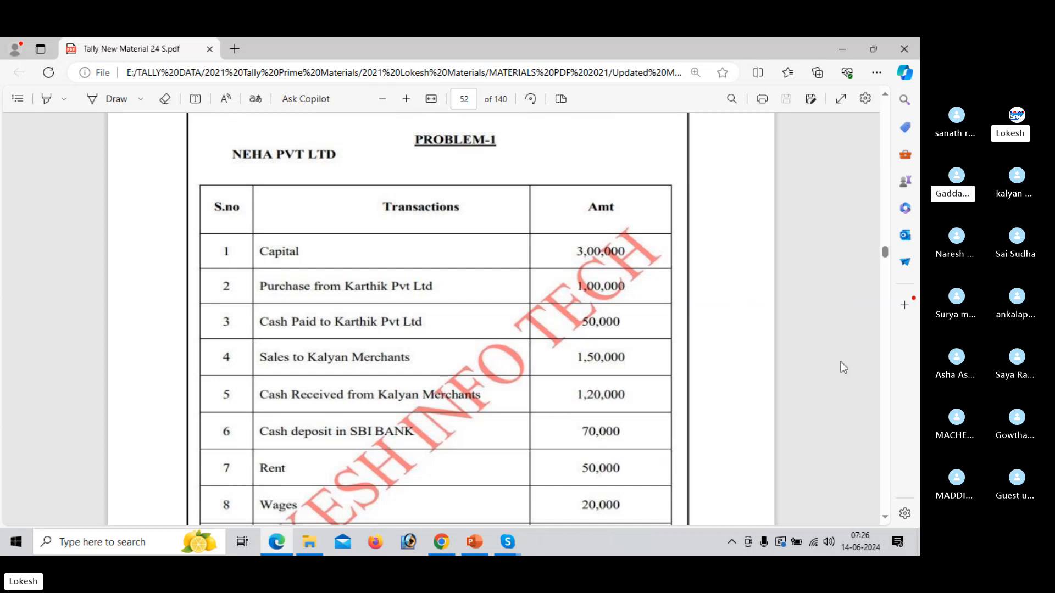
{"action": "left_click", "coordinate": [886, 517]}
{"action": "left_click", "coordinate": [885, 516]}
{"action": "left_click", "coordinate": [886, 516]}
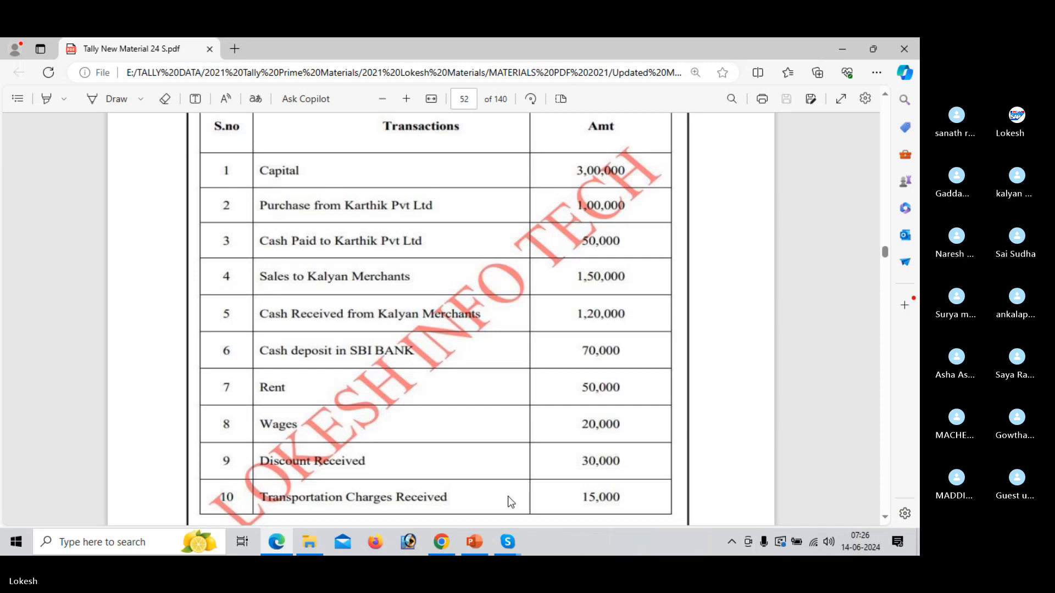
Switch to the Skype call and send the copied screenshot of the call in the group chat.
{"action": "mouse_move", "coordinate": [510, 532]}
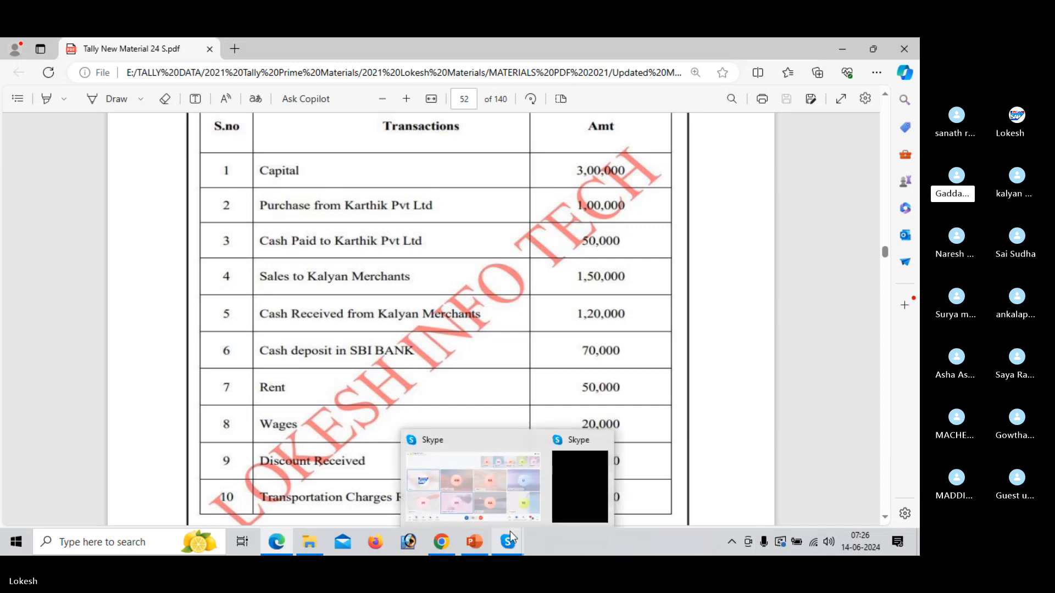
{"action": "left_click", "coordinate": [509, 482]}
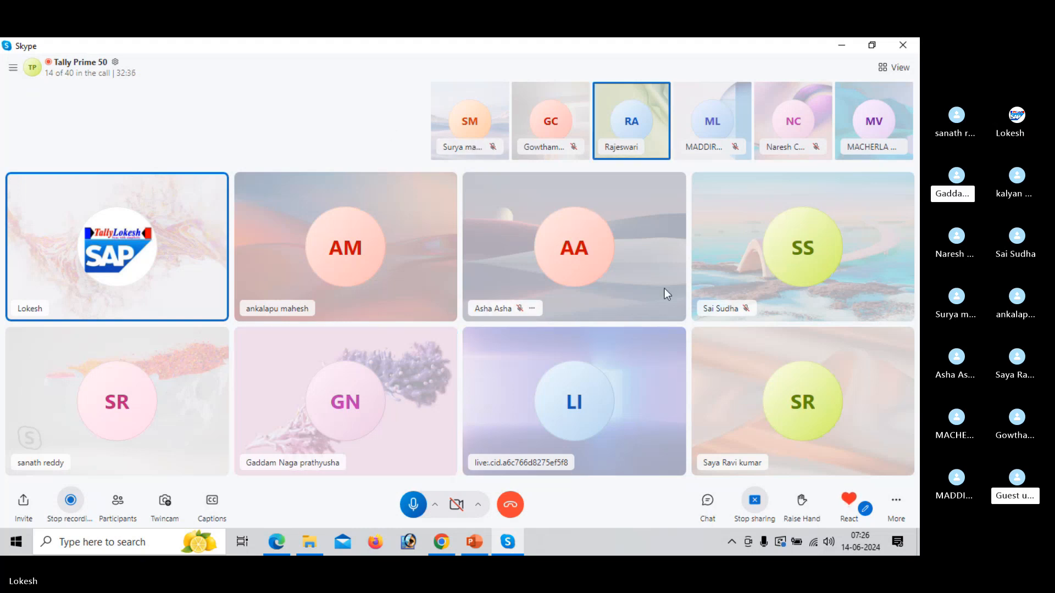
{"action": "left_click", "coordinate": [720, 512]}
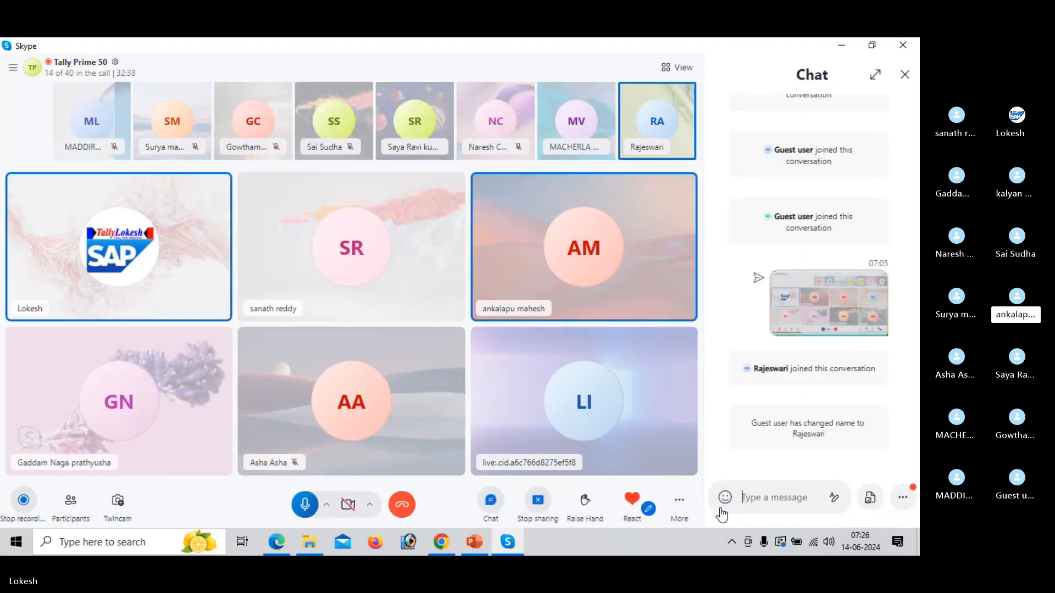
{"action": "key", "text": "ctrl+v"}
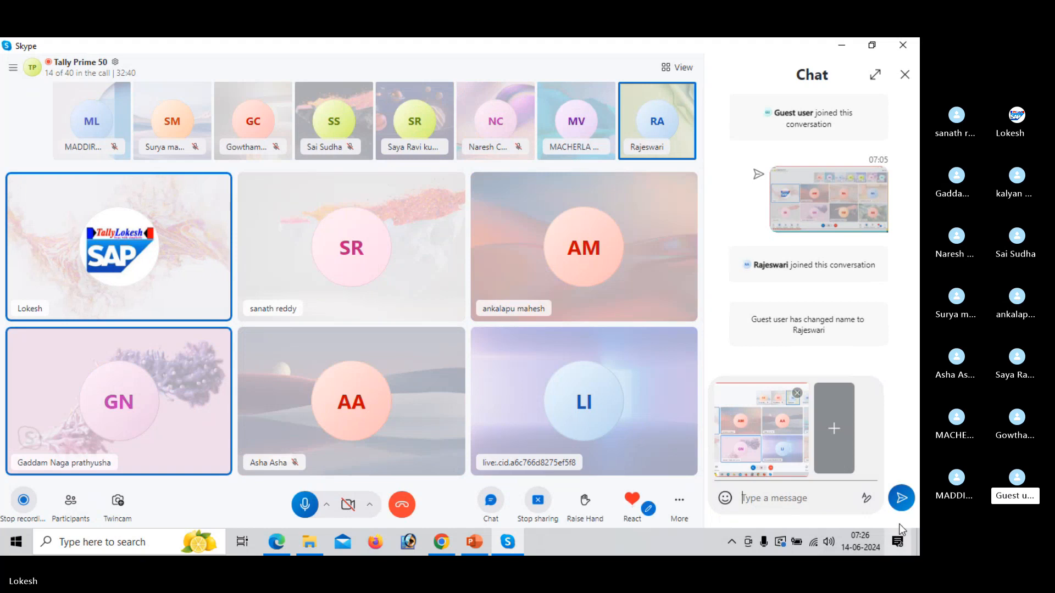
{"action": "left_click", "coordinate": [901, 506]}
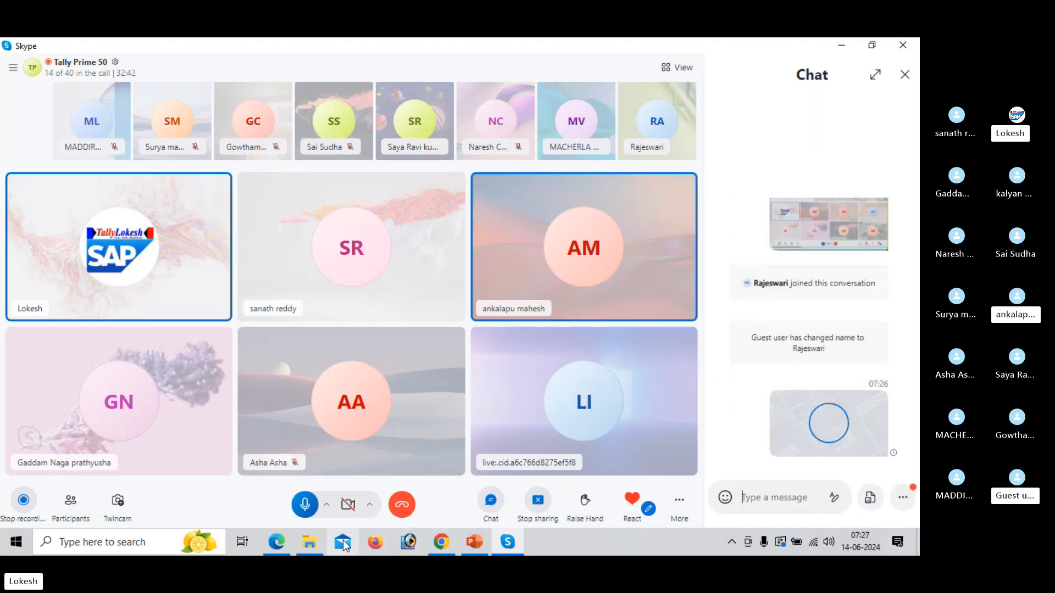
Open the TALLY TEST workbook from the Basic Demos folder under TALLY DATA > Tally Institue Demos.
{"action": "left_click", "coordinate": [285, 541]}
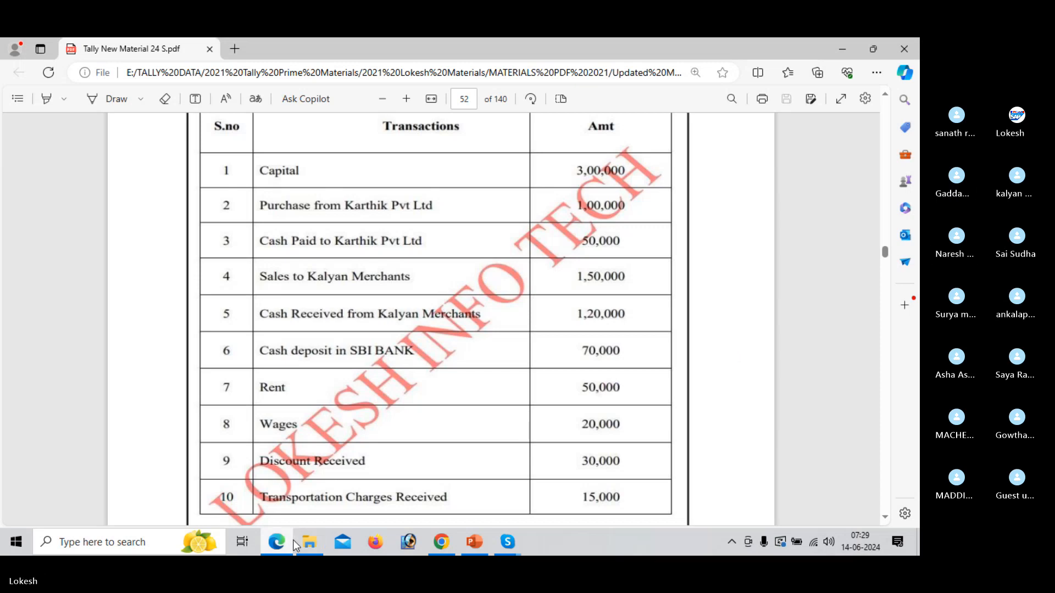
{"action": "mouse_move", "coordinate": [308, 544]}
{"action": "left_click", "coordinate": [324, 495]}
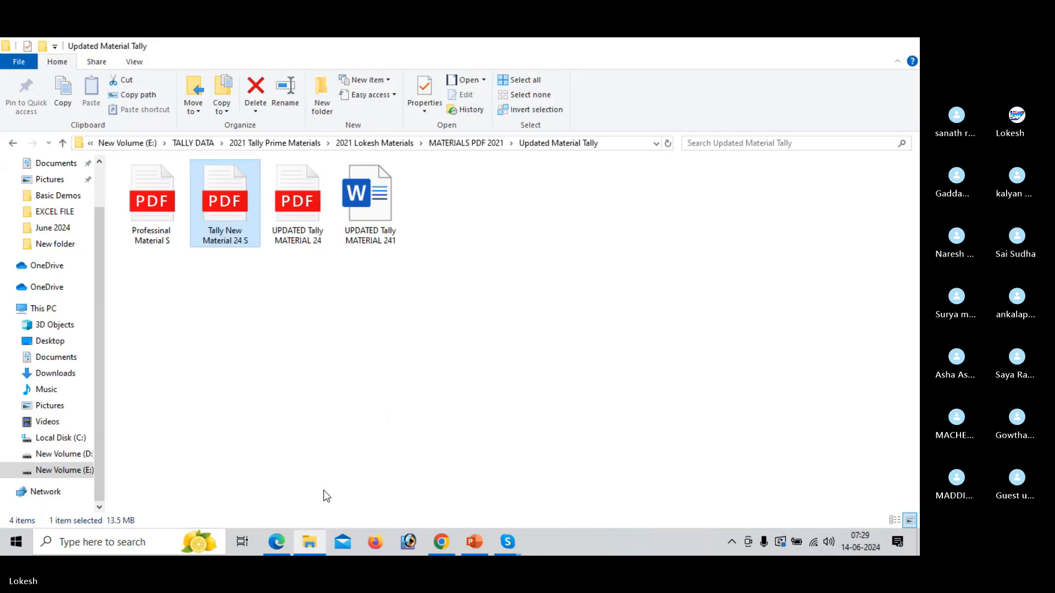
{"action": "left_click", "coordinate": [374, 143]}
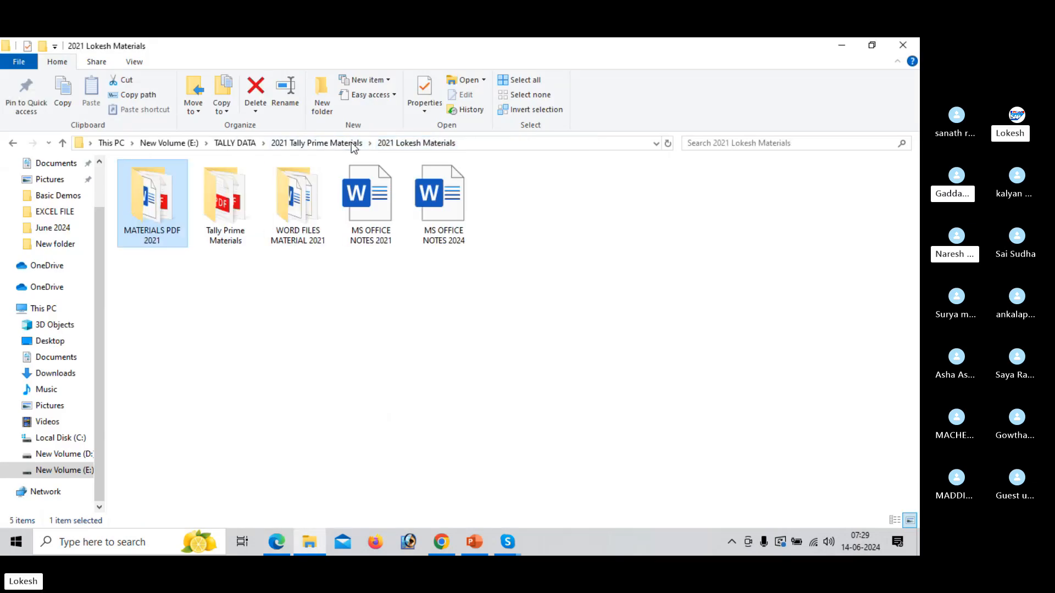
{"action": "left_click", "coordinate": [308, 143]}
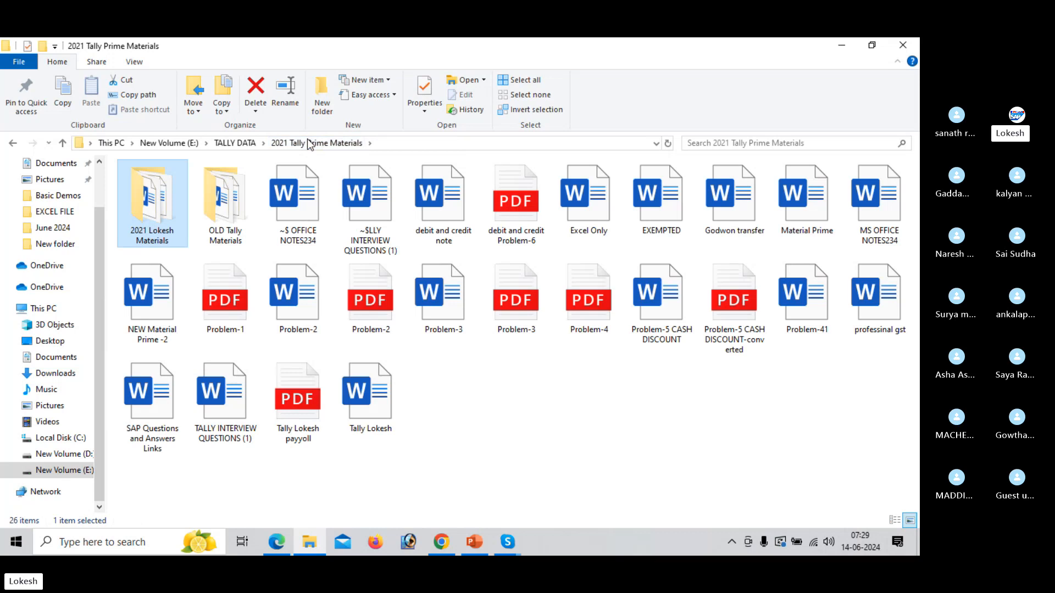
{"action": "left_click", "coordinate": [236, 143]}
{"action": "double_click", "coordinate": [233, 198]}
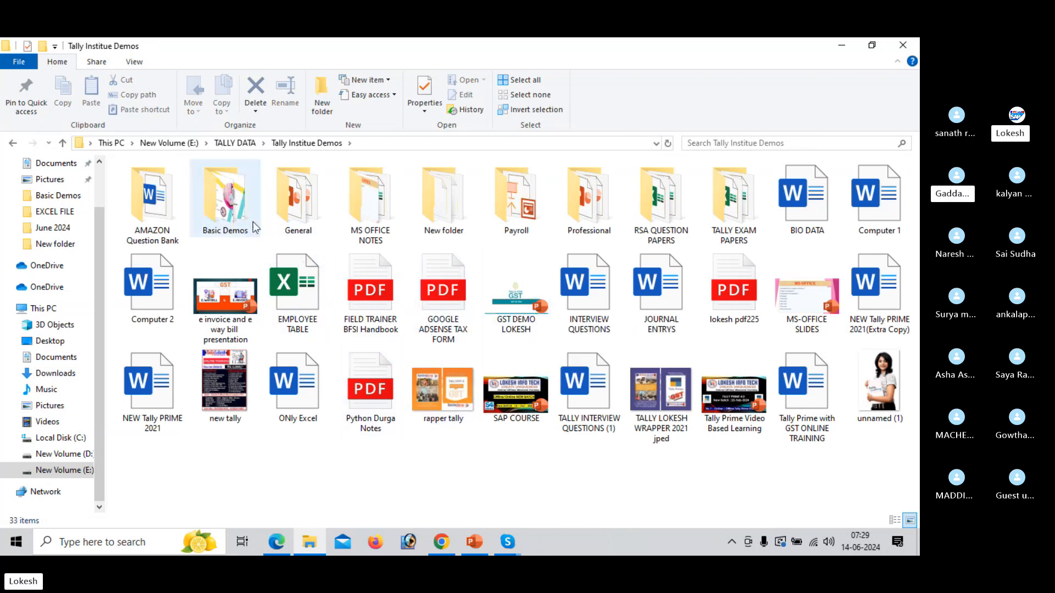
{"action": "double_click", "coordinate": [225, 201]}
{"action": "double_click", "coordinate": [861, 300]}
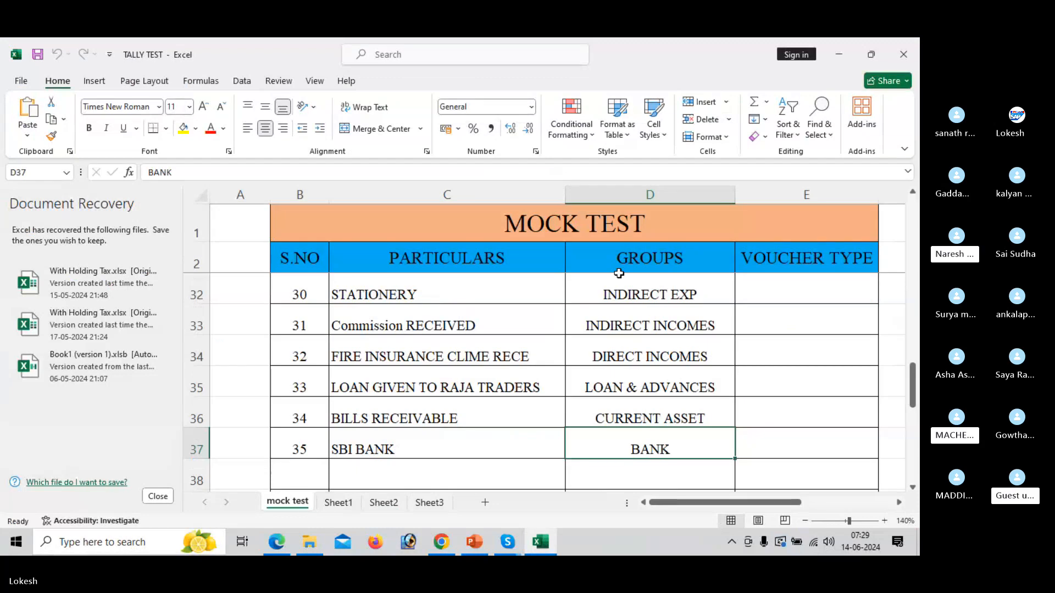
Show Sheet1 with the group cell of the CAPITAL ledger selected, and consult the matching transaction in the PDF.
{"action": "left_click", "coordinate": [348, 506]}
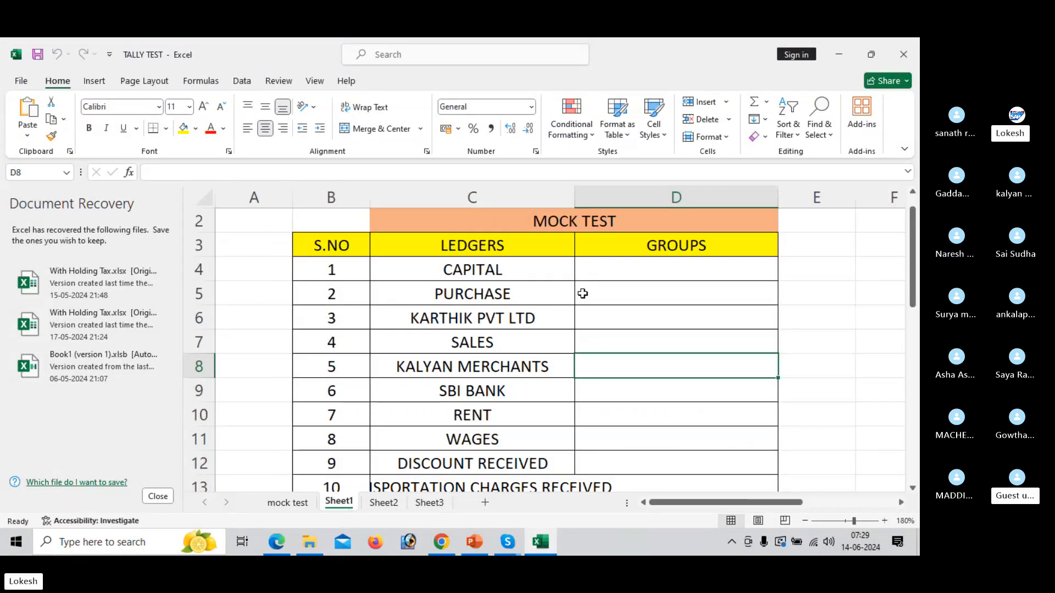
{"action": "left_click", "coordinate": [662, 272]}
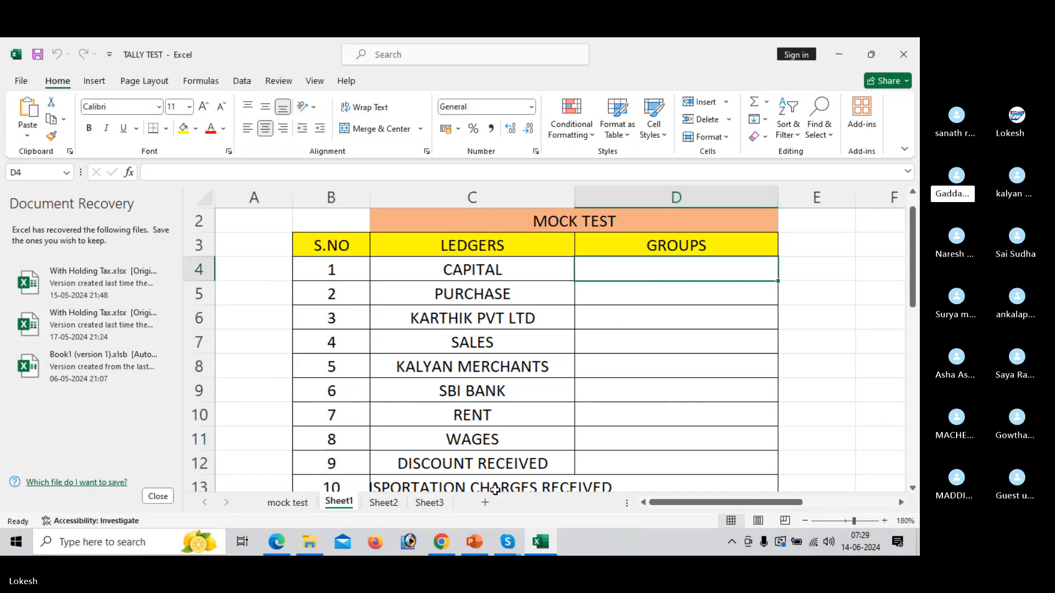
{"action": "mouse_move", "coordinate": [287, 542]}
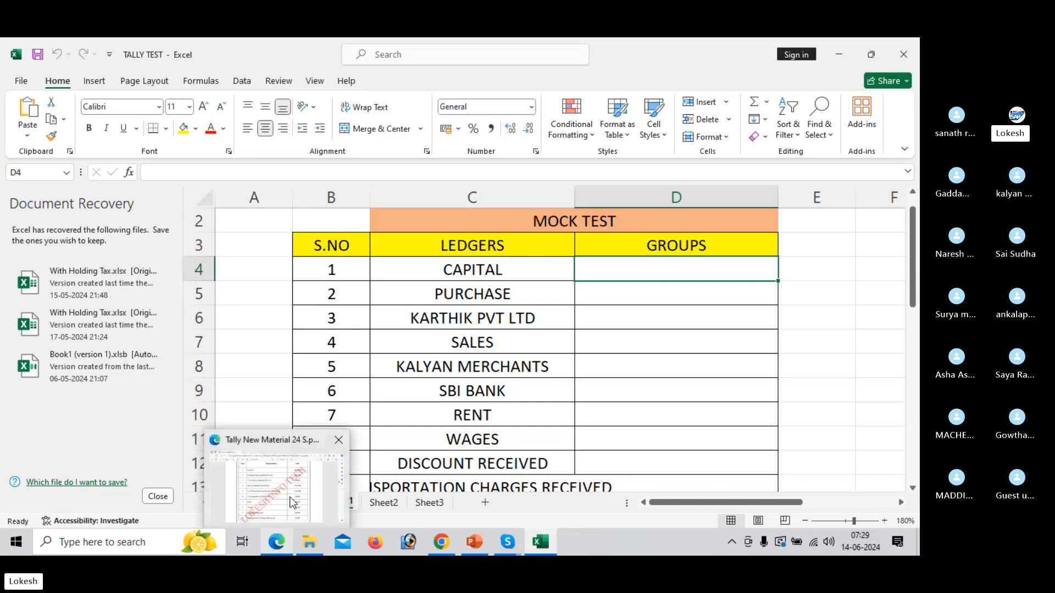
{"action": "left_click", "coordinate": [289, 497]}
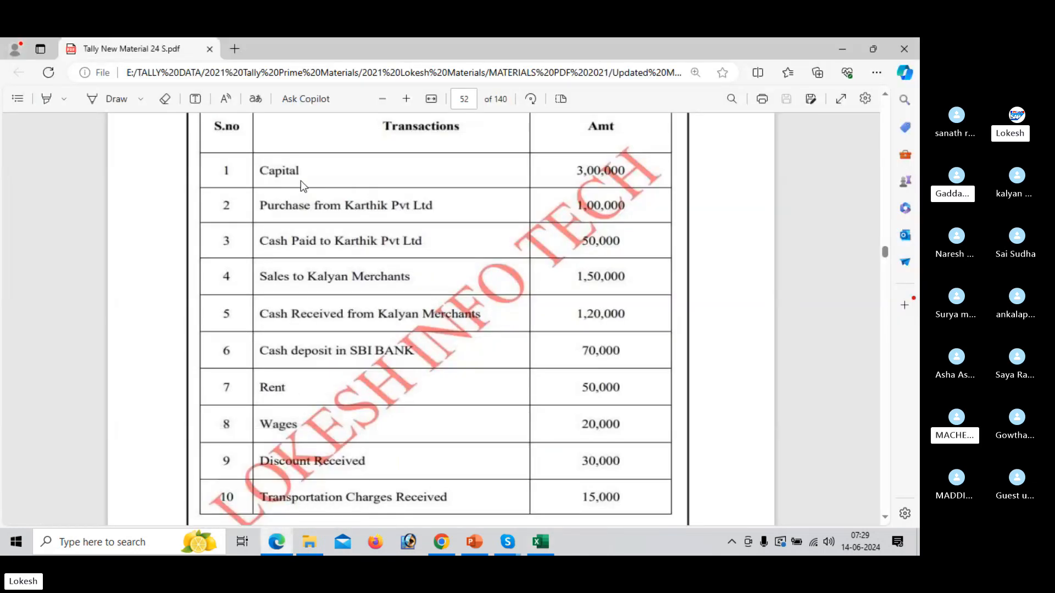
{"action": "scroll", "coordinate": [302, 180], "scroll_direction": "up", "scroll_amount": 1}
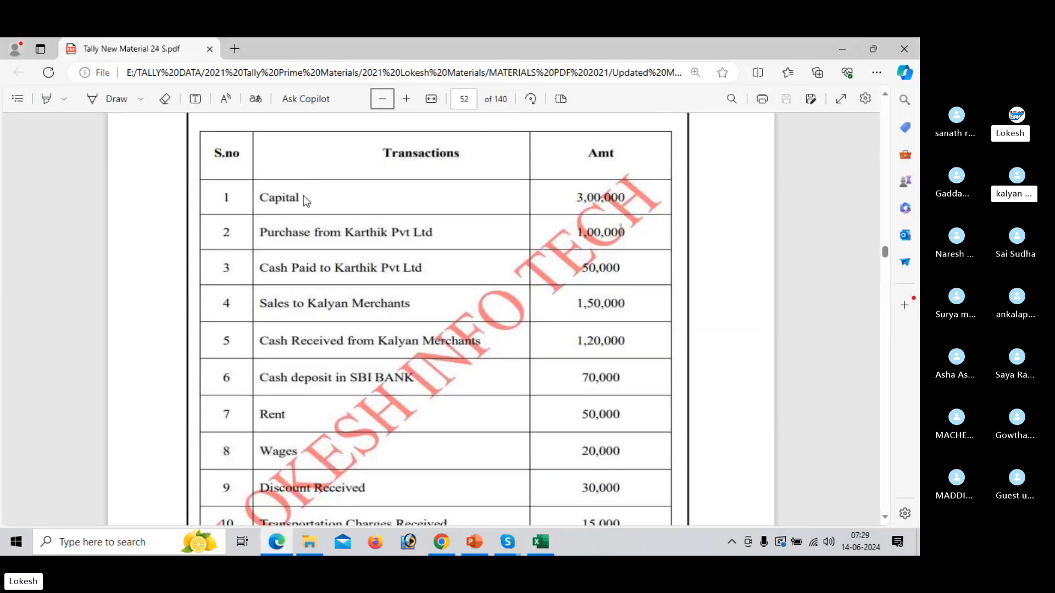
{"action": "key", "text": "alt+Tab"}
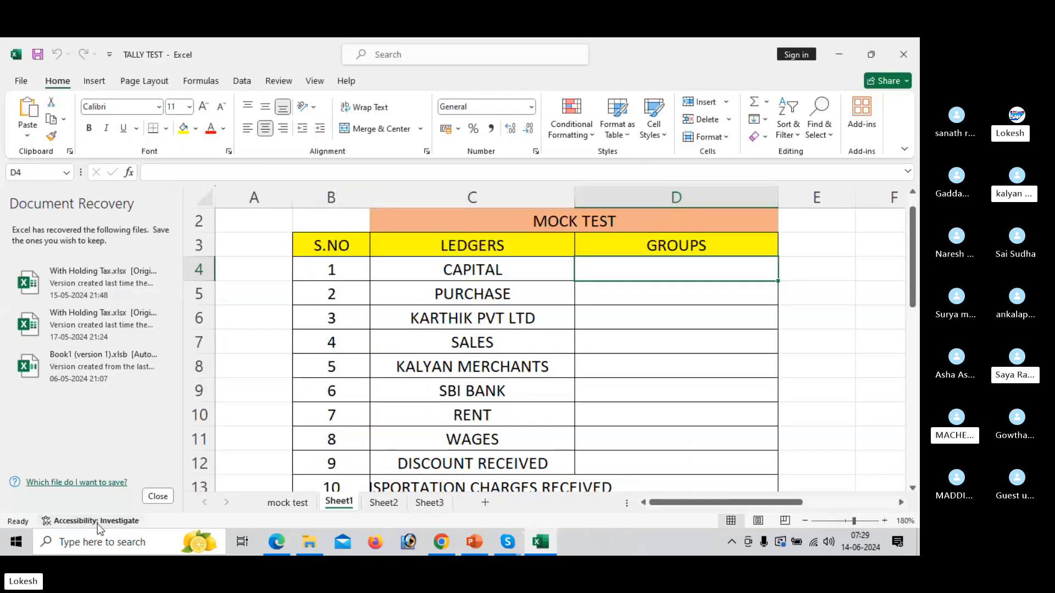
Dismiss the Document Recovery list, choosing to keep the recovered files available for viewing.
{"action": "left_click", "coordinate": [158, 496]}
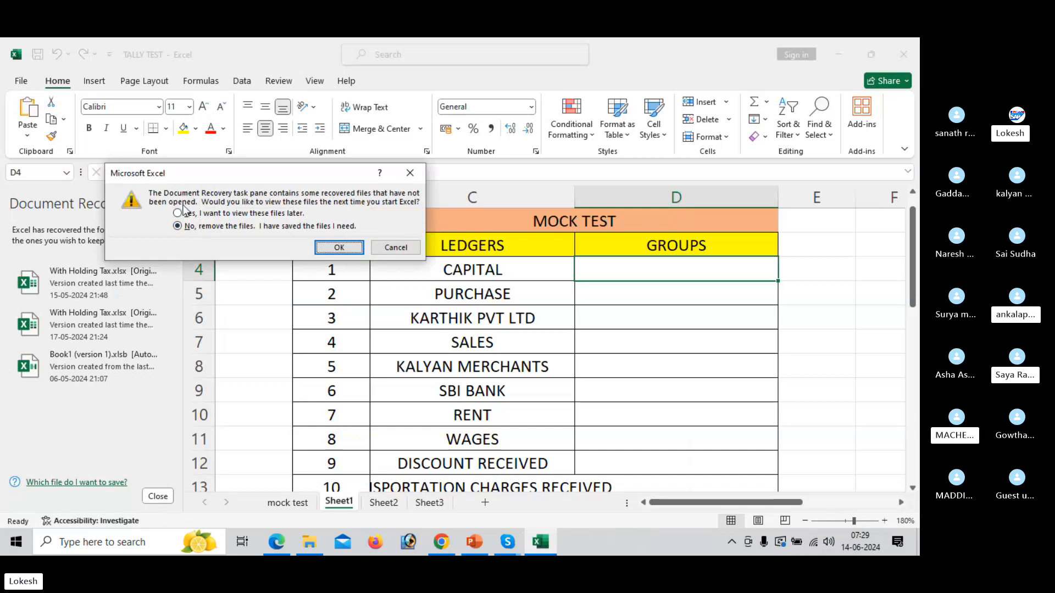
{"action": "left_click", "coordinate": [178, 214]}
{"action": "left_click", "coordinate": [341, 248]}
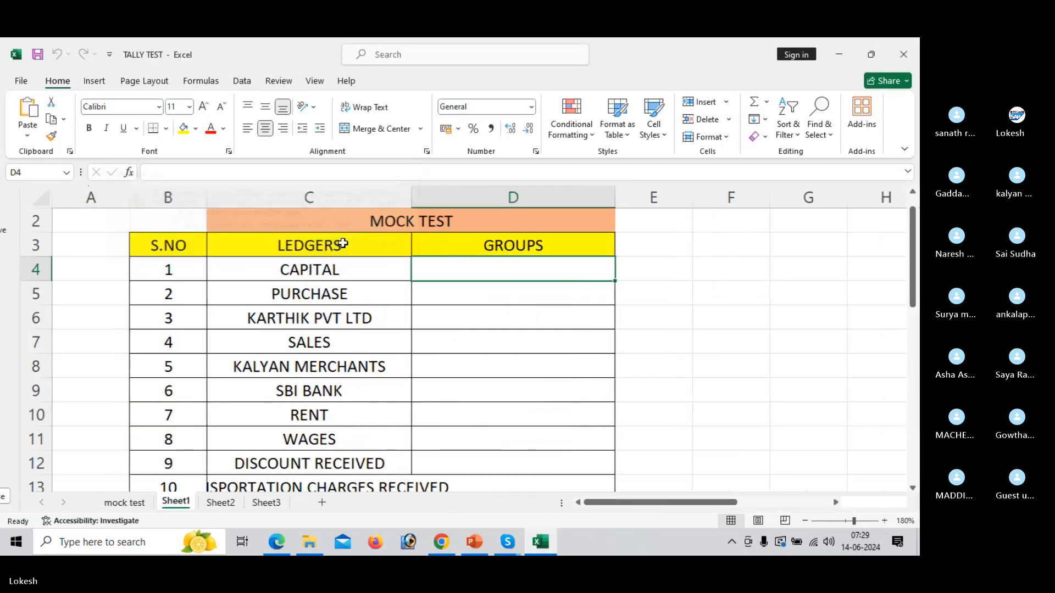
Enter "capital" in D4 as the group of the CAPITAL ledger.
{"action": "type", "text": "c"}
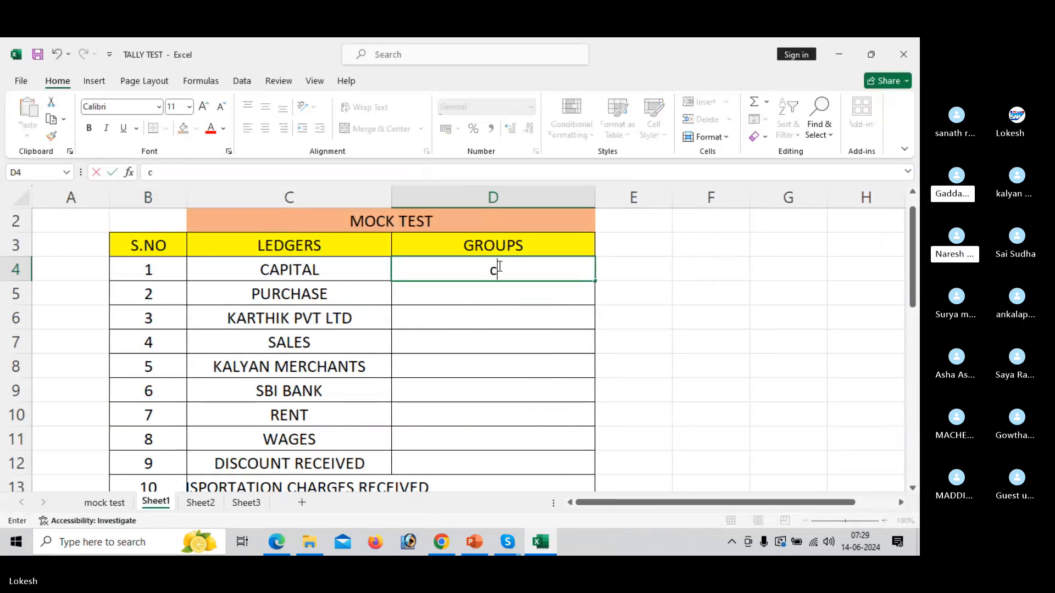
{"action": "type", "text": "apital"}
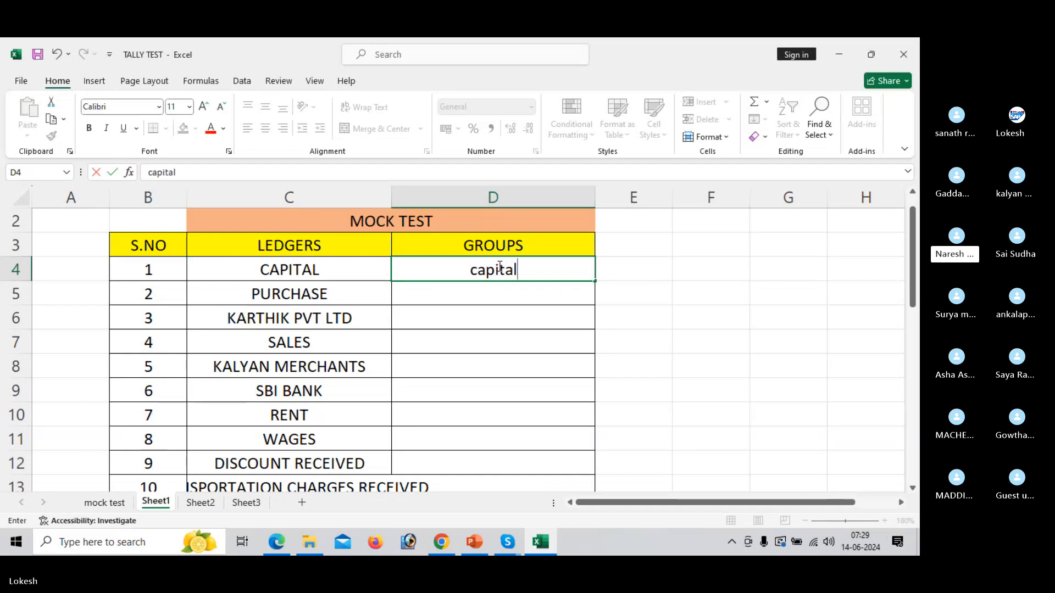
{"action": "key", "text": "Return"}
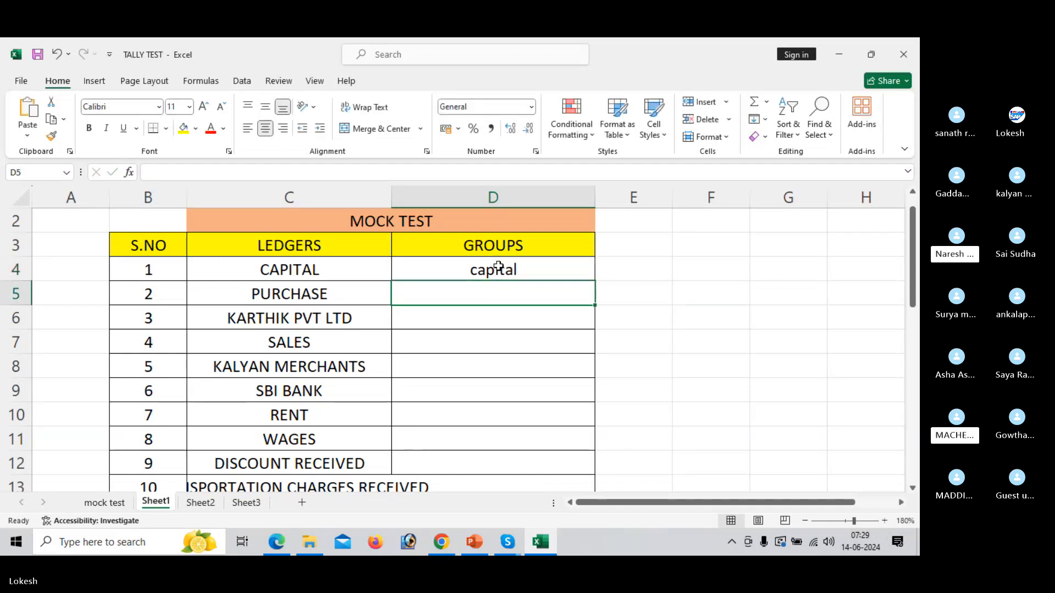
Check the purchase transaction in the PDF, enter "purchase" in D5, and undo the flash-filled entries below it.
{"action": "key", "text": "alt+Tab"}
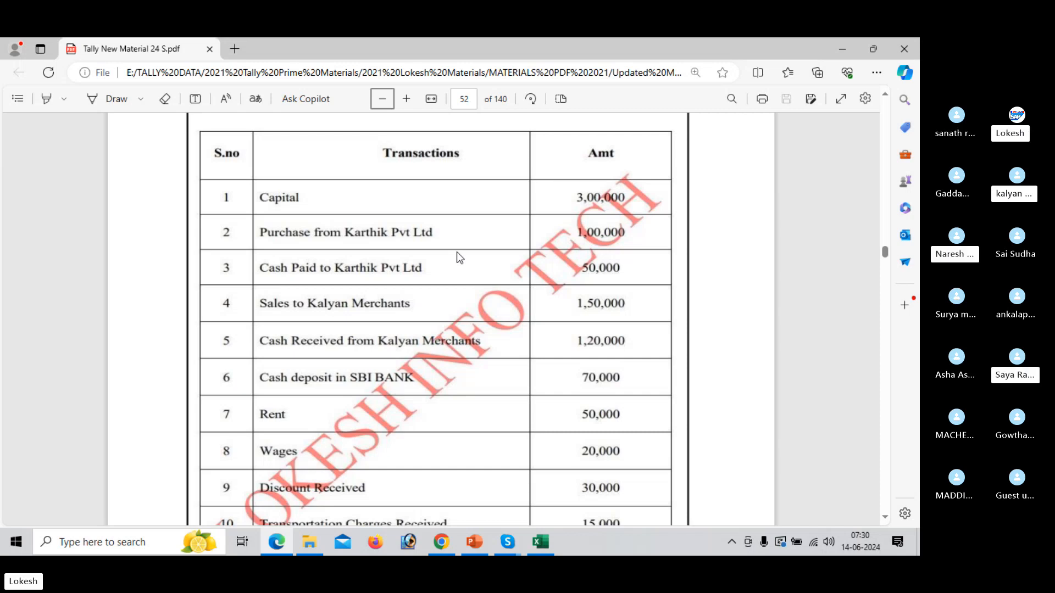
{"action": "key", "text": "alt+Tab"}
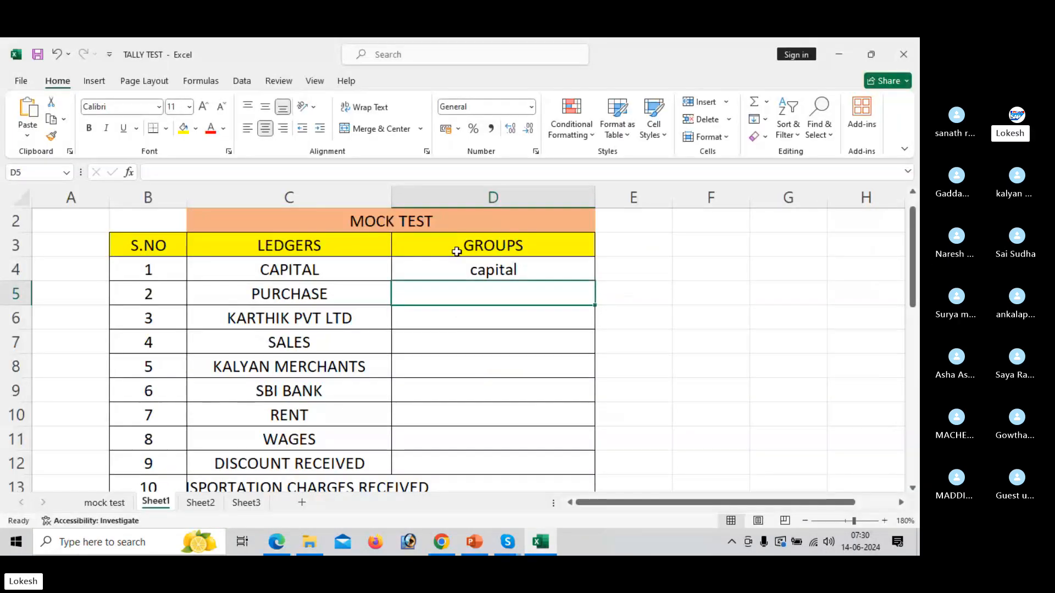
{"action": "type", "text": "purchase"}
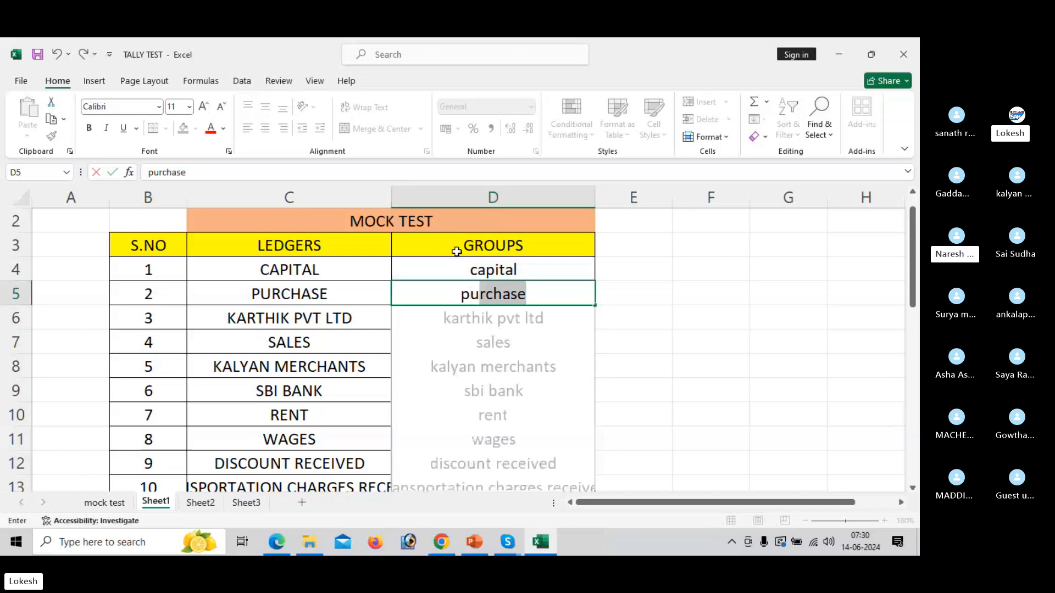
{"action": "key", "text": "Return"}
{"action": "key", "text": "ctrl+a"}
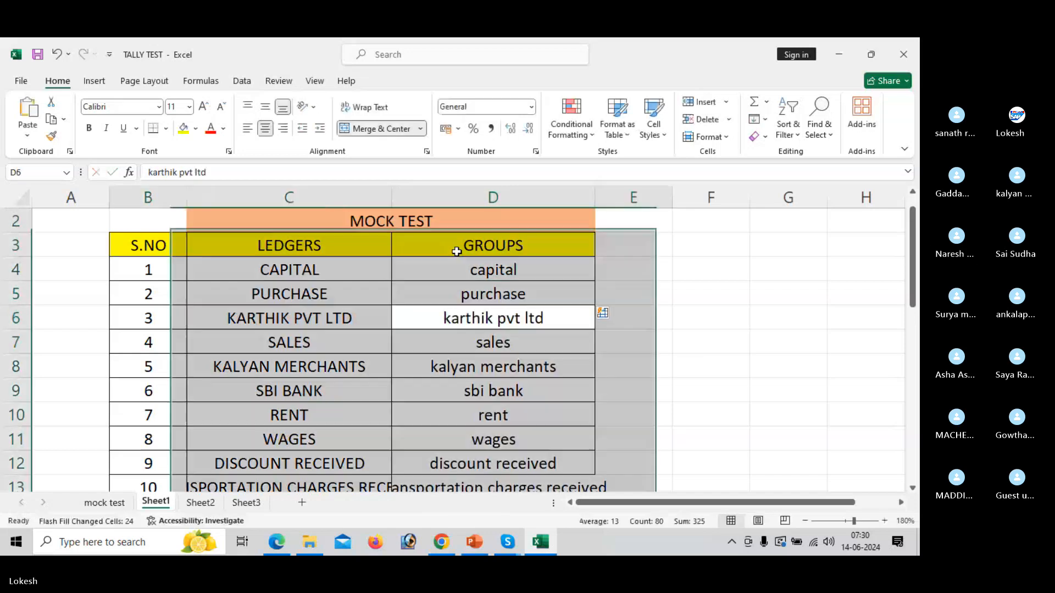
{"action": "left_click", "coordinate": [517, 310]}
{"action": "key", "text": "ctrl+z"}
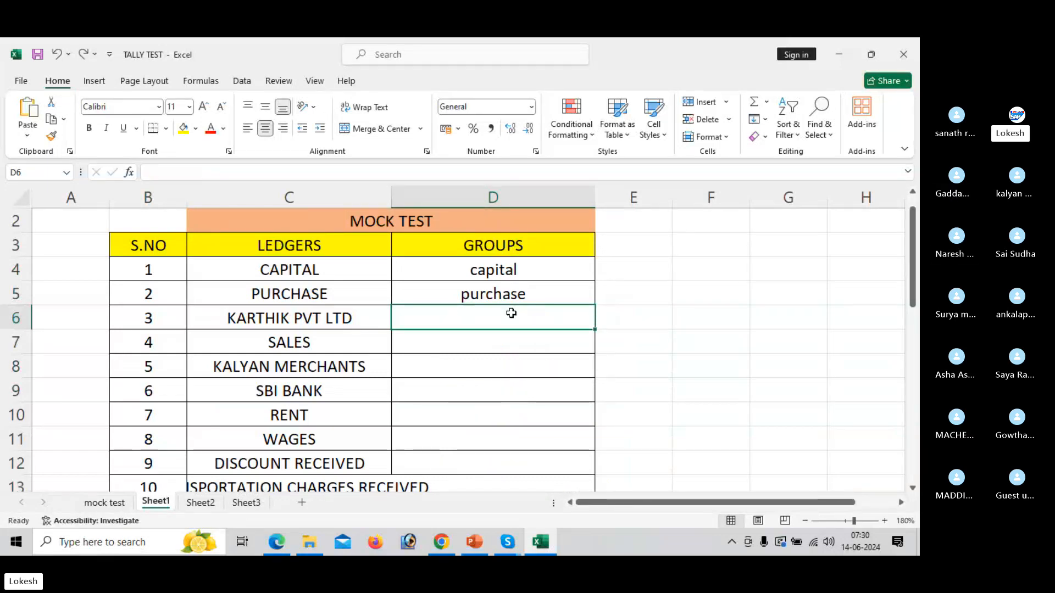
Enter "sundry creditor" in D6 as the group of the KARTHIK PVT LTD ledger.
{"action": "type", "text": "sundry c"}
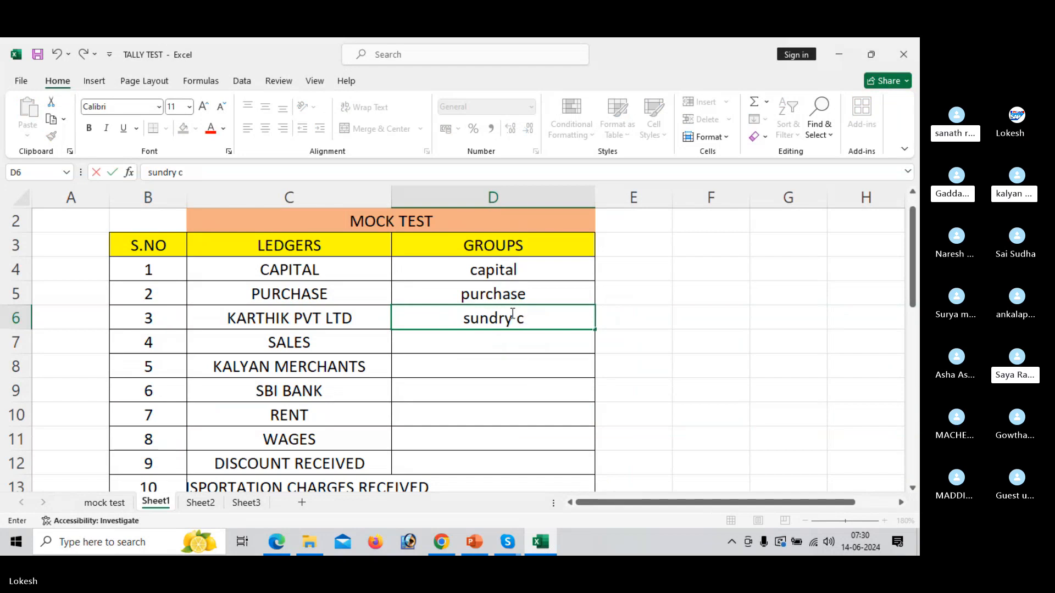
{"action": "type", "text": "reditor"}
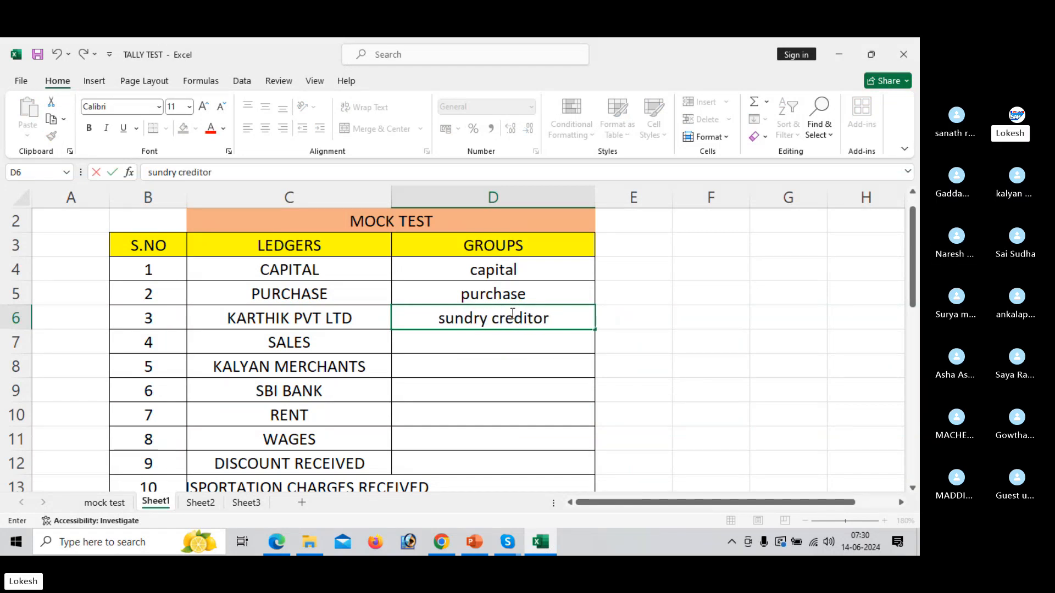
{"action": "key", "text": "Return"}
Check the Kalyan Merchants sales transaction in the PDF, and enter "sales" in D7 as the group of the SALES ledger.
{"action": "key", "text": "alt+Tab"}
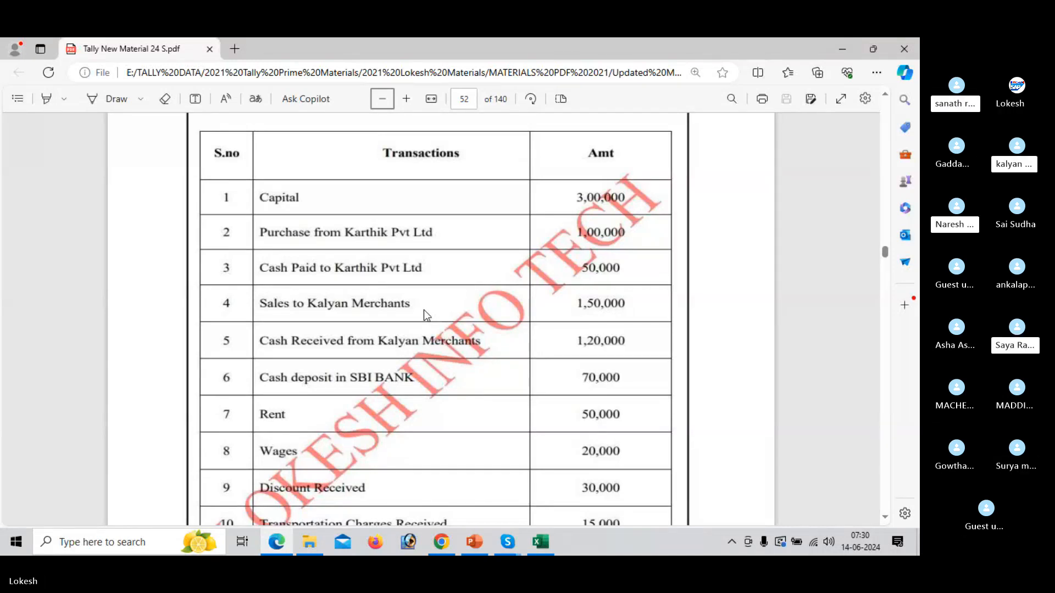
{"action": "key", "text": "alt+Tab"}
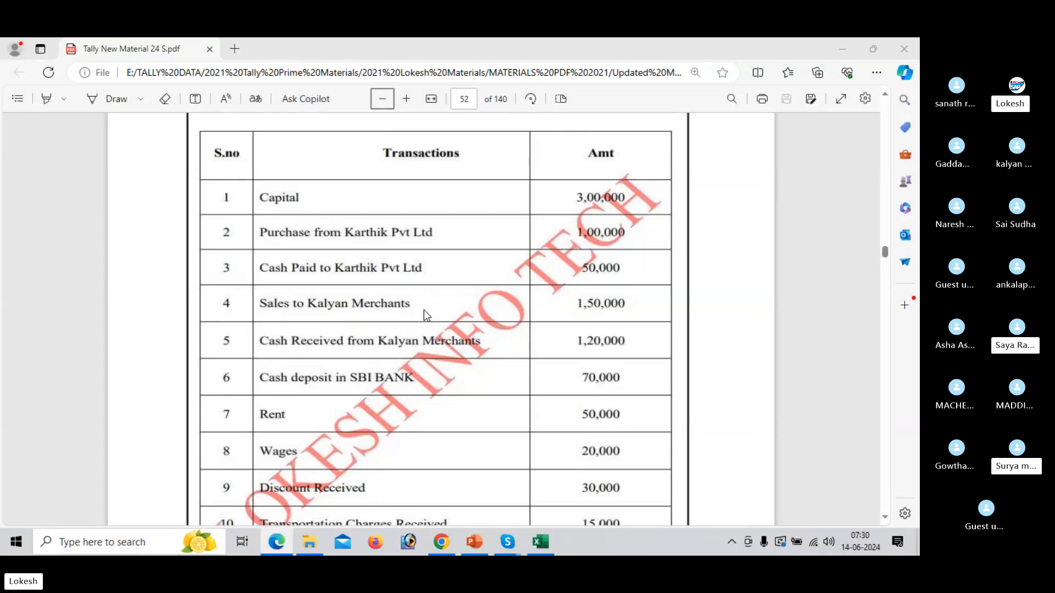
{"action": "left_click", "coordinate": [424, 310]}
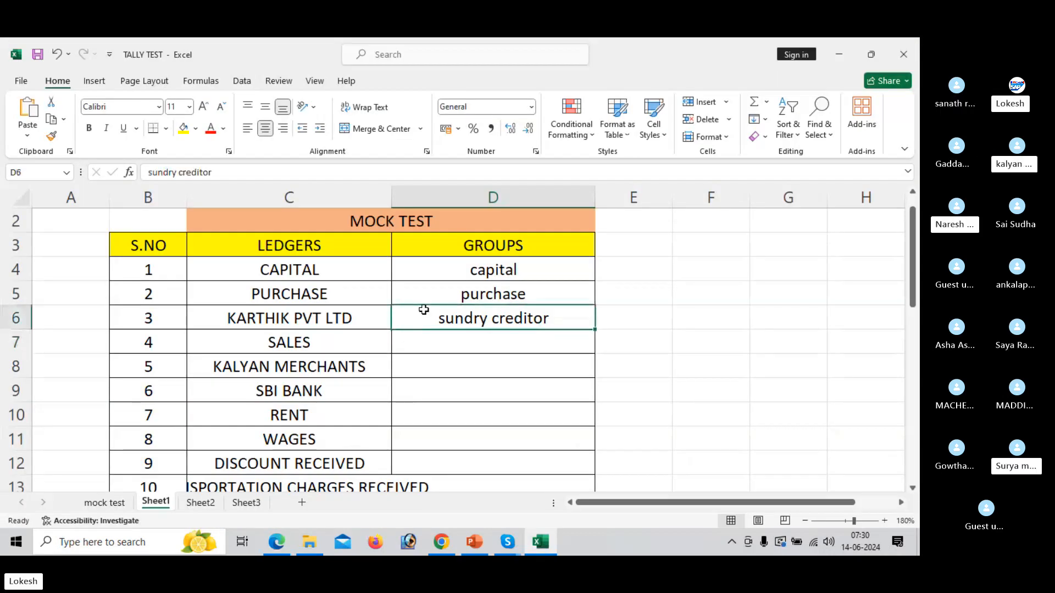
{"action": "key", "text": "Down"}
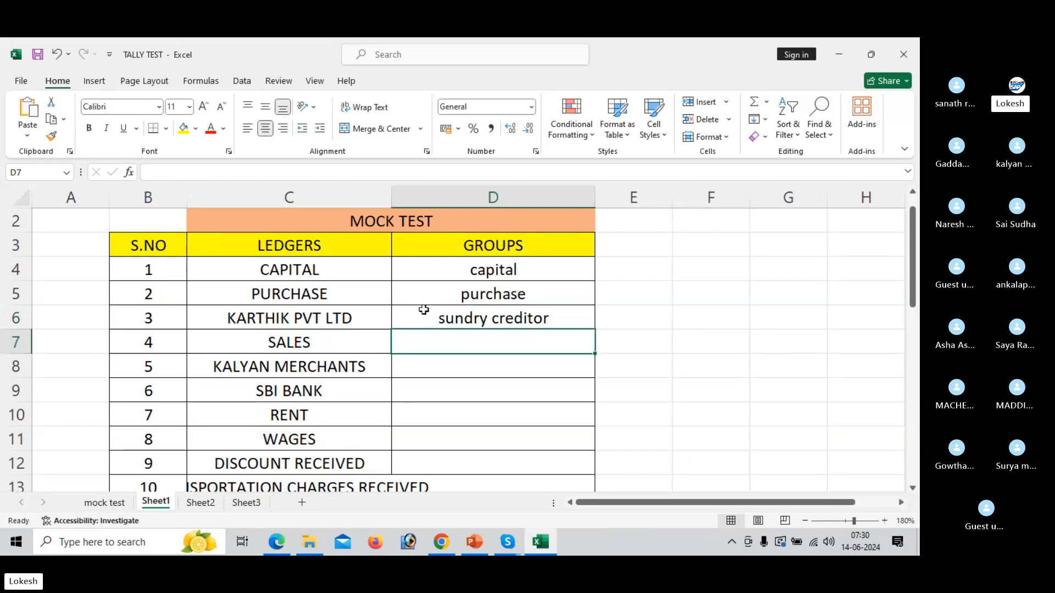
{"action": "type", "text": "sa"}
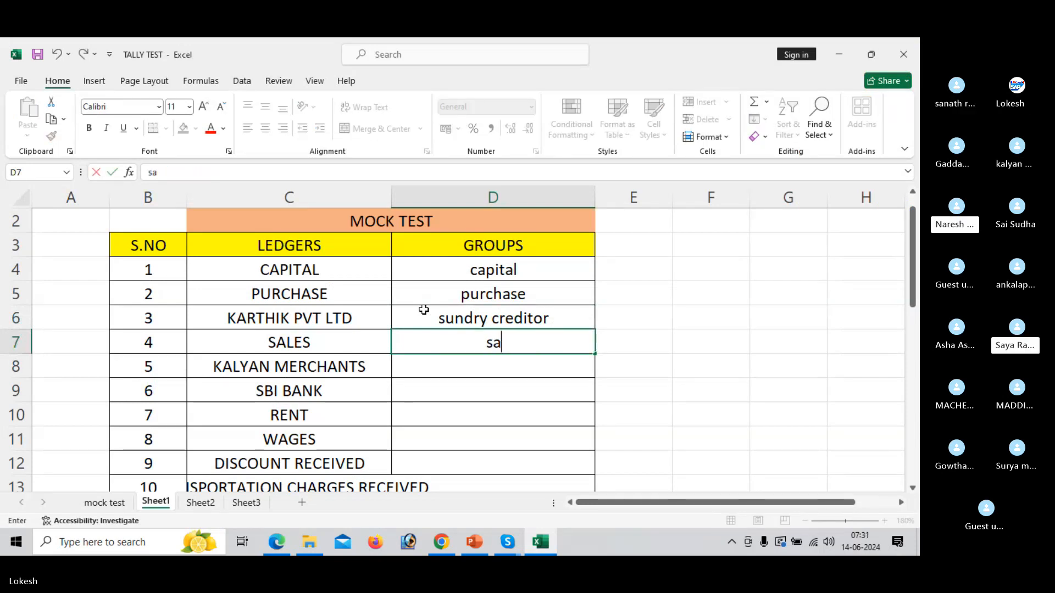
{"action": "type", "text": "les"}
{"action": "key", "text": "Return"}
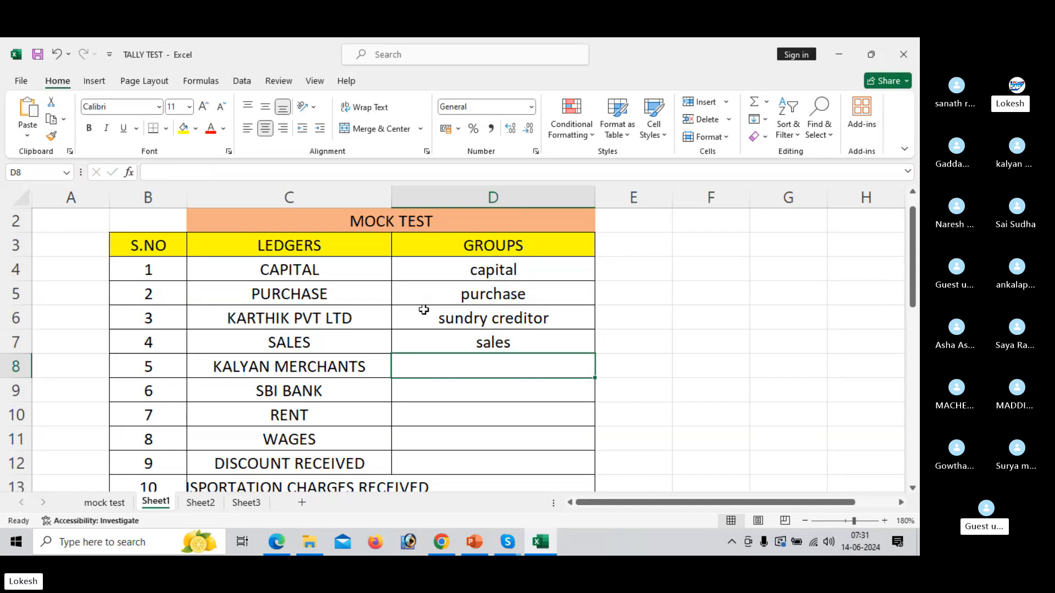
Enter "sundry debtors" in D8 as the group of the KALYAN MERCHANTS ledger.
{"action": "type", "text": "s"}
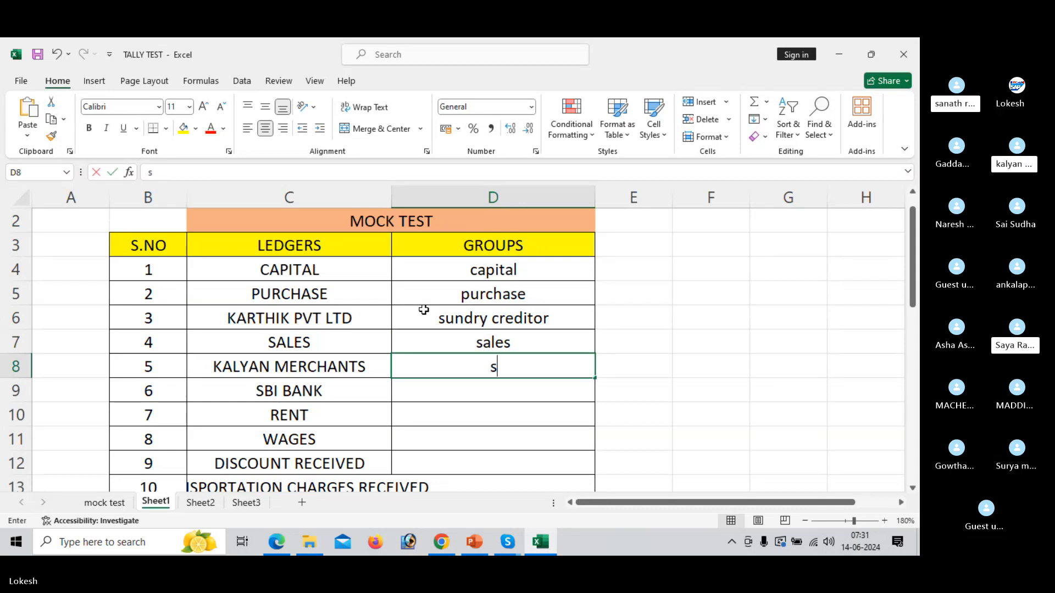
{"action": "type", "text": "undry d"}
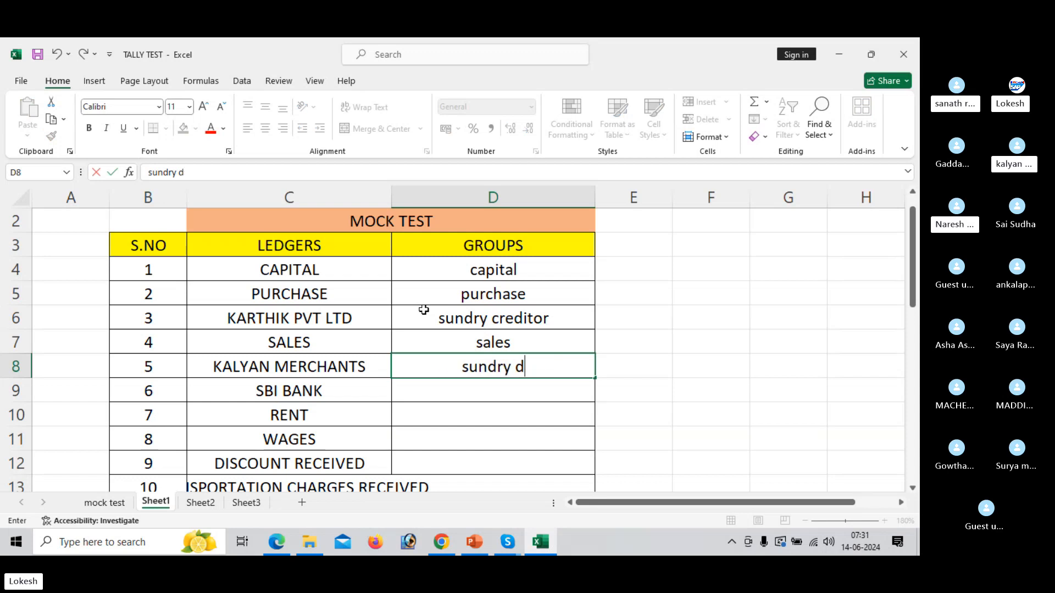
{"action": "type", "text": "ebtors"}
{"action": "key", "text": "Return"}
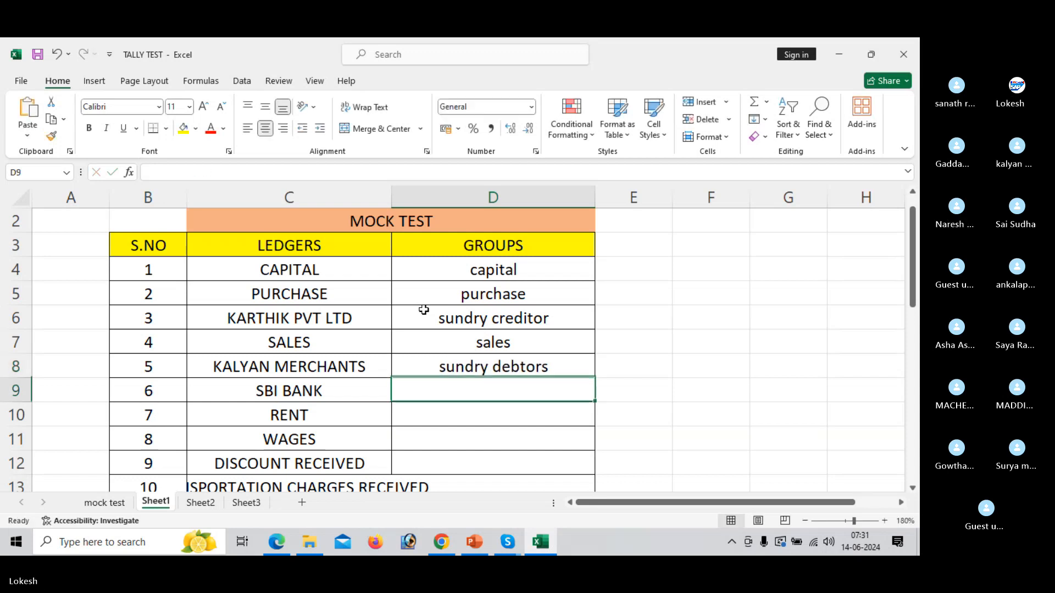
Review the remaining transactions in the PDF, and enter "bank" in D9 of the Excel sheet as the SBI BANK group.
{"action": "key", "text": "alt+Tab"}
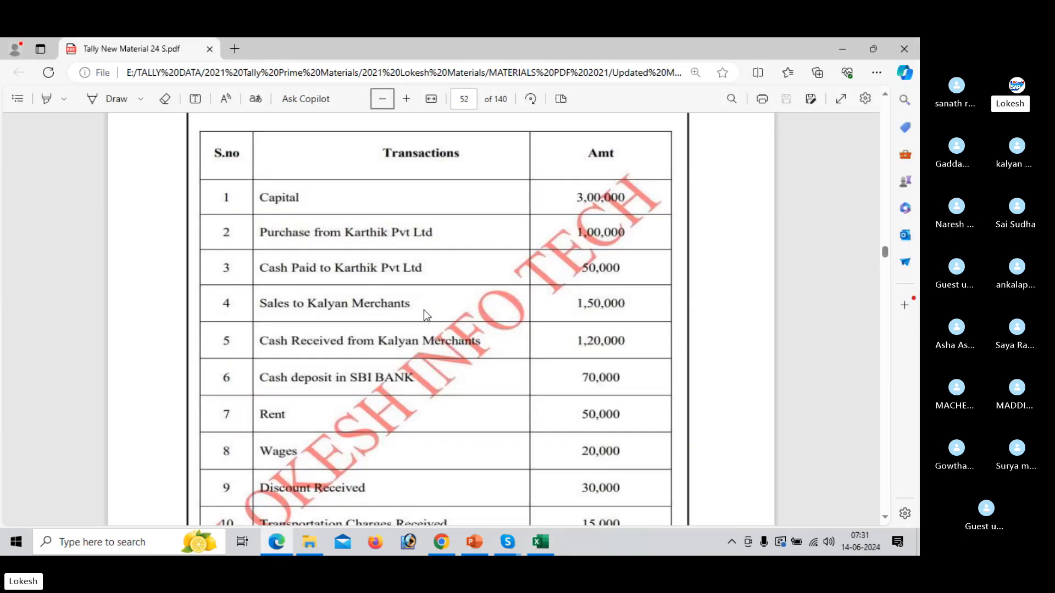
{"action": "scroll", "coordinate": [423, 309], "scroll_direction": "down", "scroll_amount": 2}
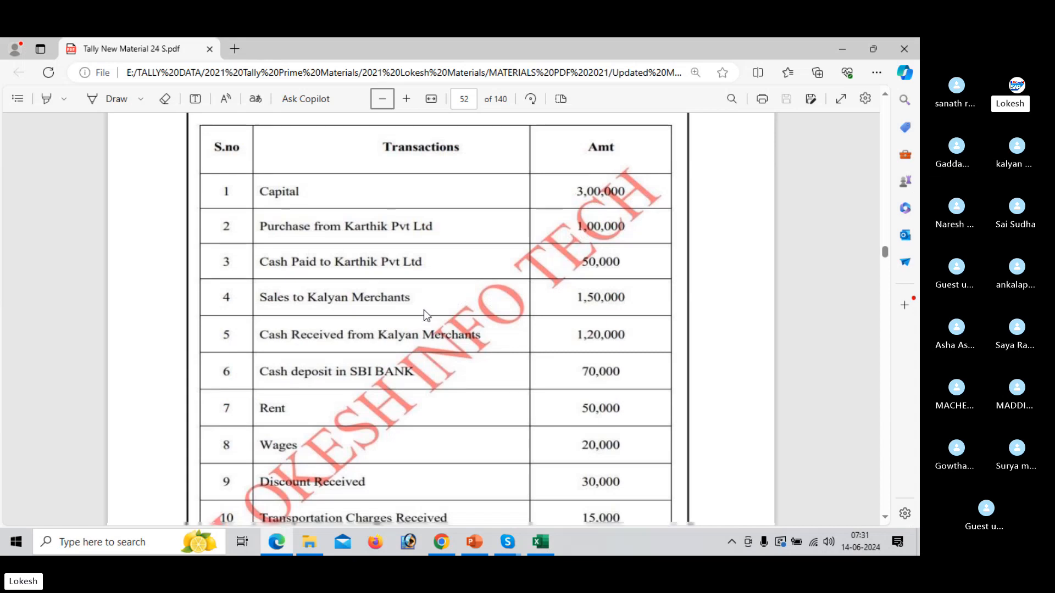
{"action": "scroll", "coordinate": [423, 310], "scroll_direction": "down", "scroll_amount": 1}
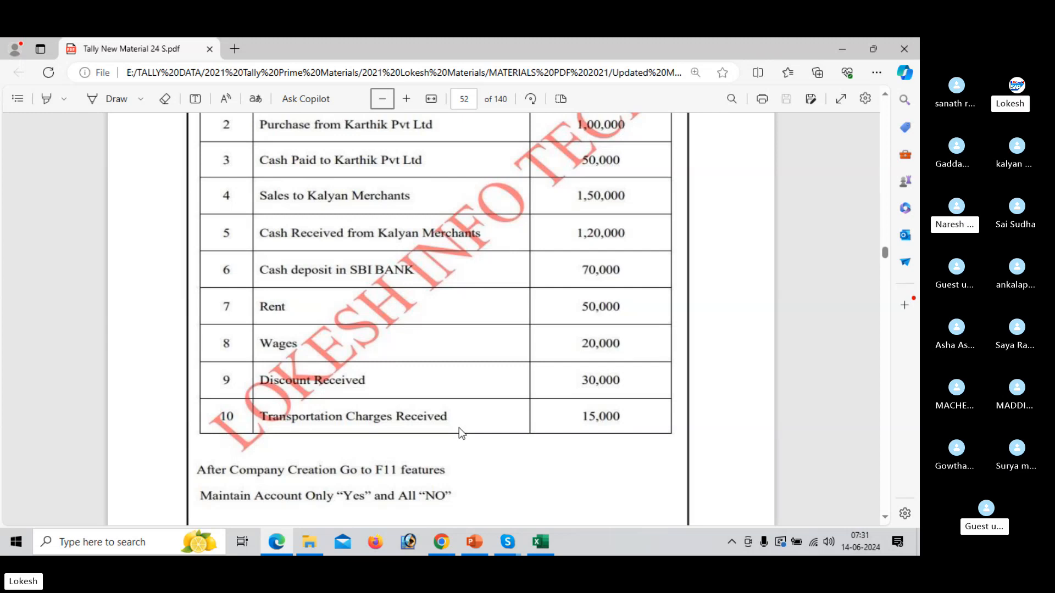
{"action": "key", "text": "alt+Tab"}
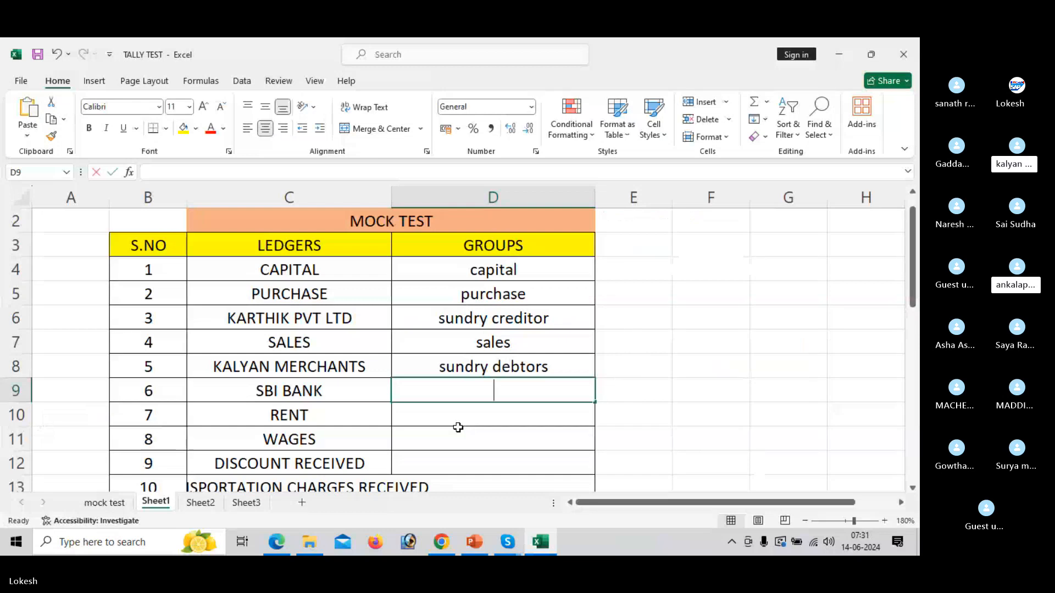
{"action": "type", "text": "bank"}
{"action": "key", "text": "Return"}
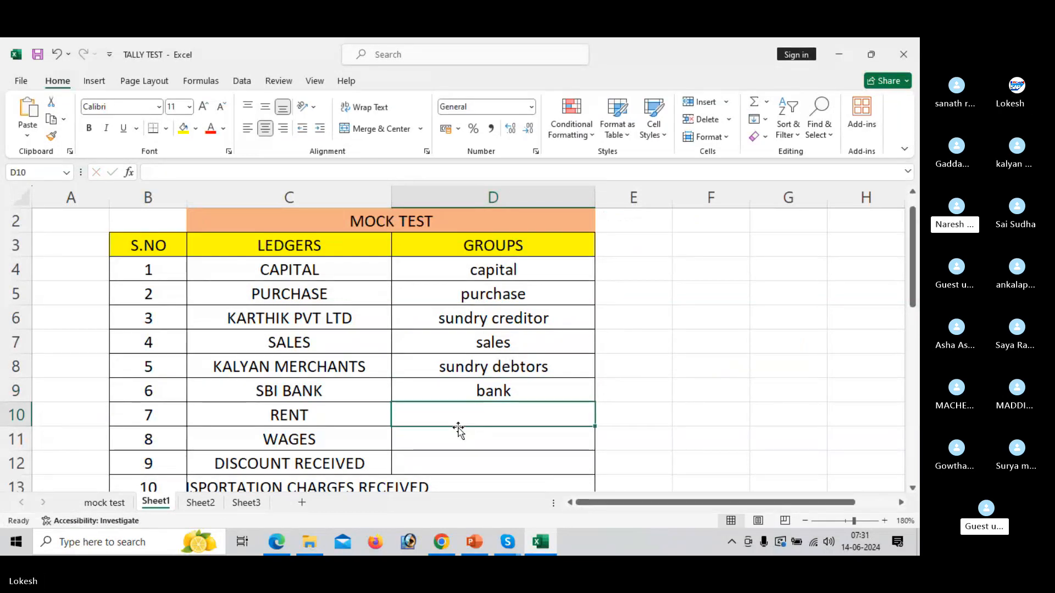
Enter "indirect expenses" in D10 as the group of the RENT ledger.
{"action": "type", "text": "indirec"}
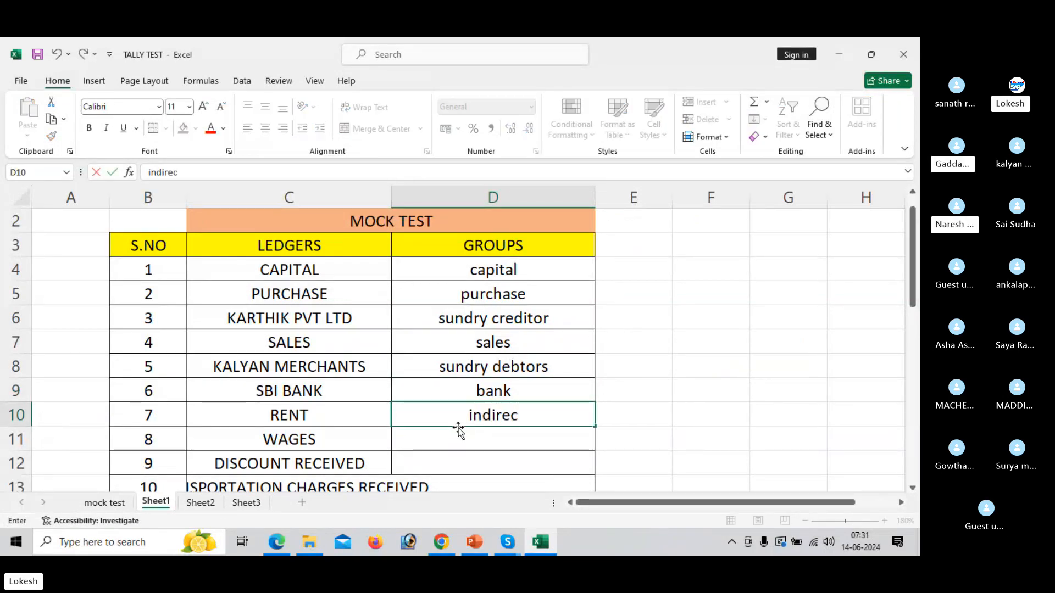
{"action": "type", "text": "t expenses"}
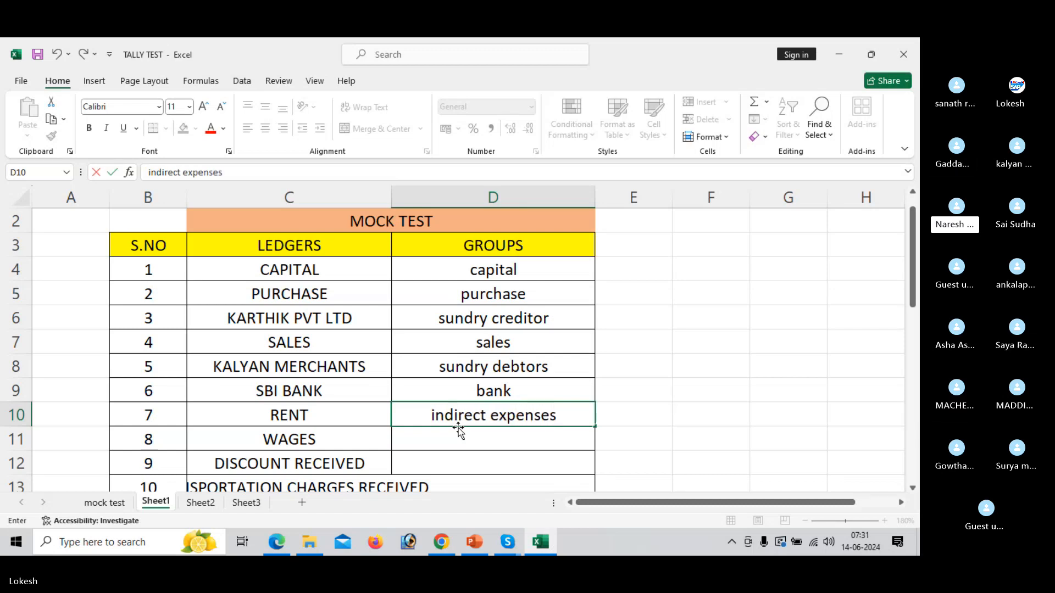
{"action": "key", "text": "Return"}
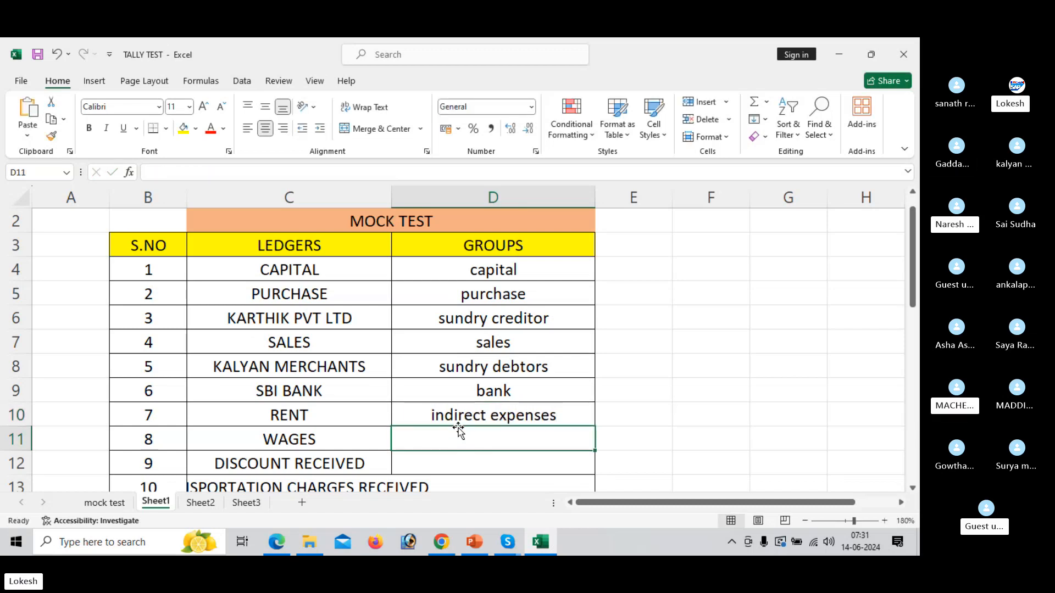
Enter "direct expenses" in D11 as the group of the WAGES ledger.
{"action": "type", "text": "direct expp"}
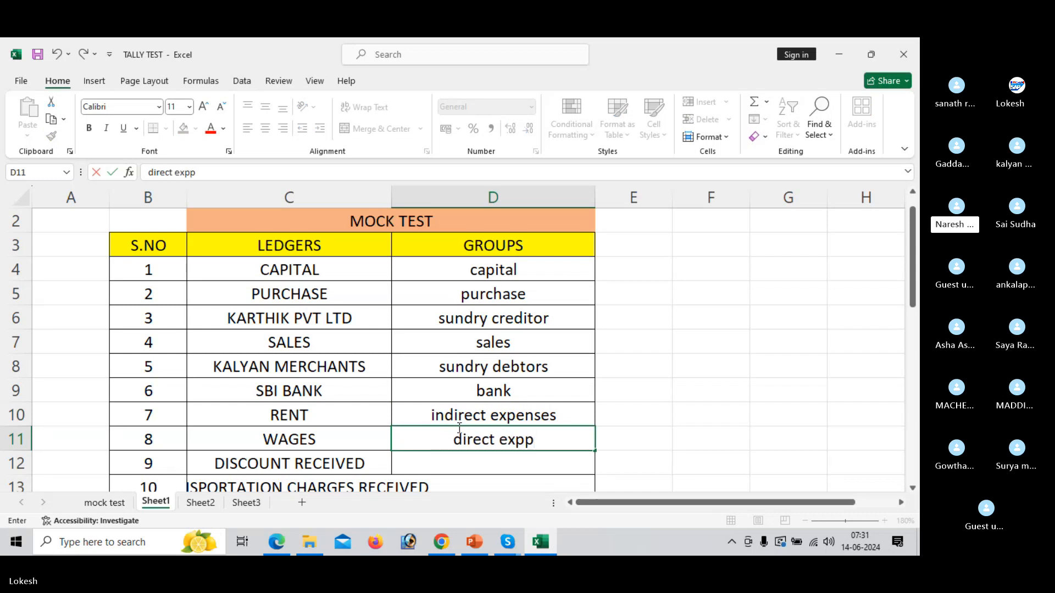
{"action": "key", "text": "BackSpace"}
{"action": "type", "text": "enses"}
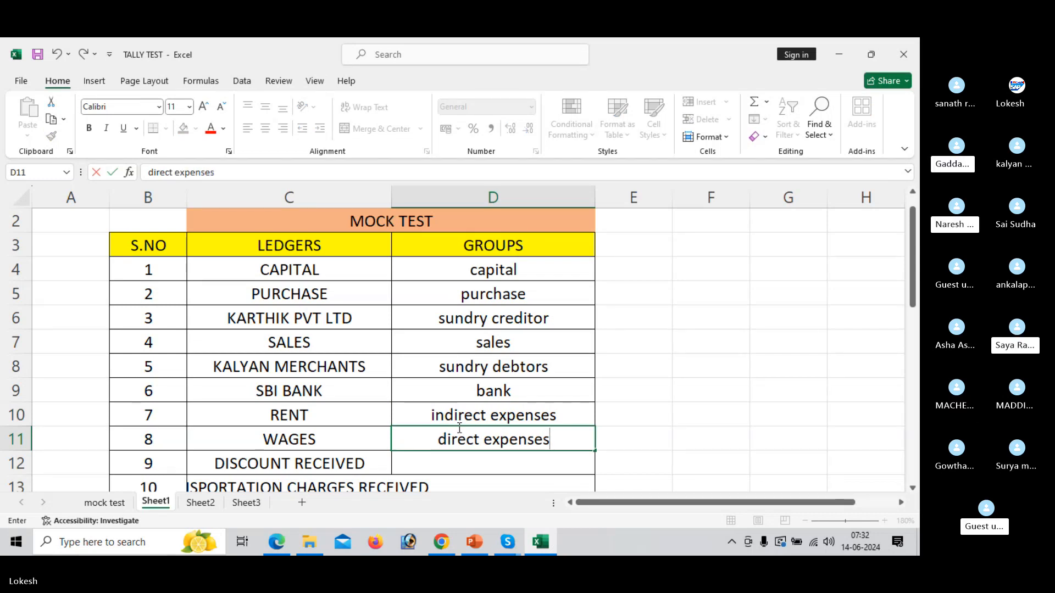
{"action": "key", "text": "Return"}
{"action": "key", "text": "Return"}
{"action": "left_click", "coordinate": [458, 429]}
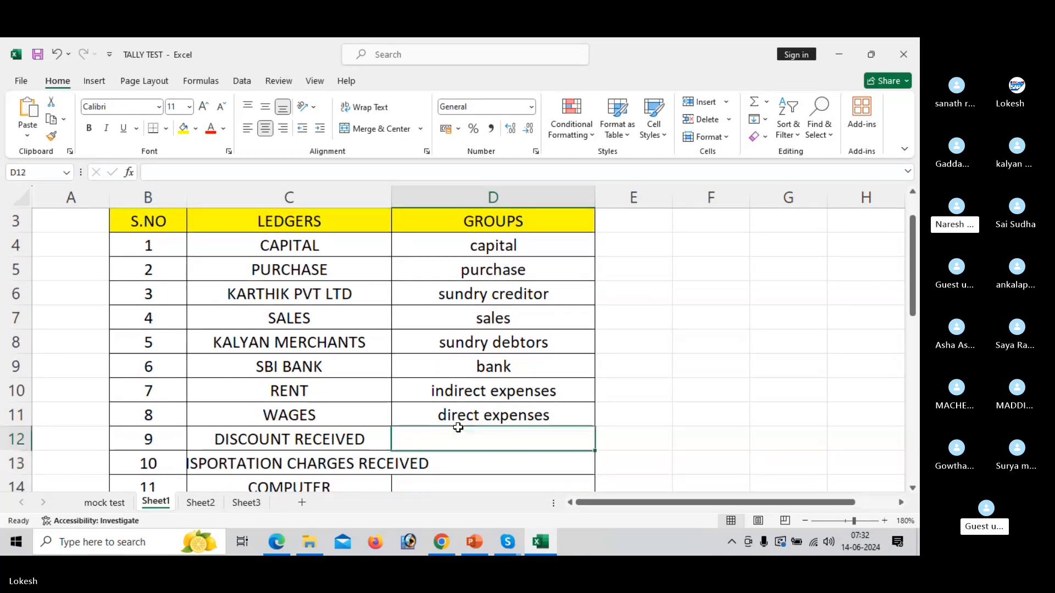
Enter "indirect incomes" in D12 as the group of the DISCOUNT RECEIVED ledger.
{"action": "type", "text": "in"}
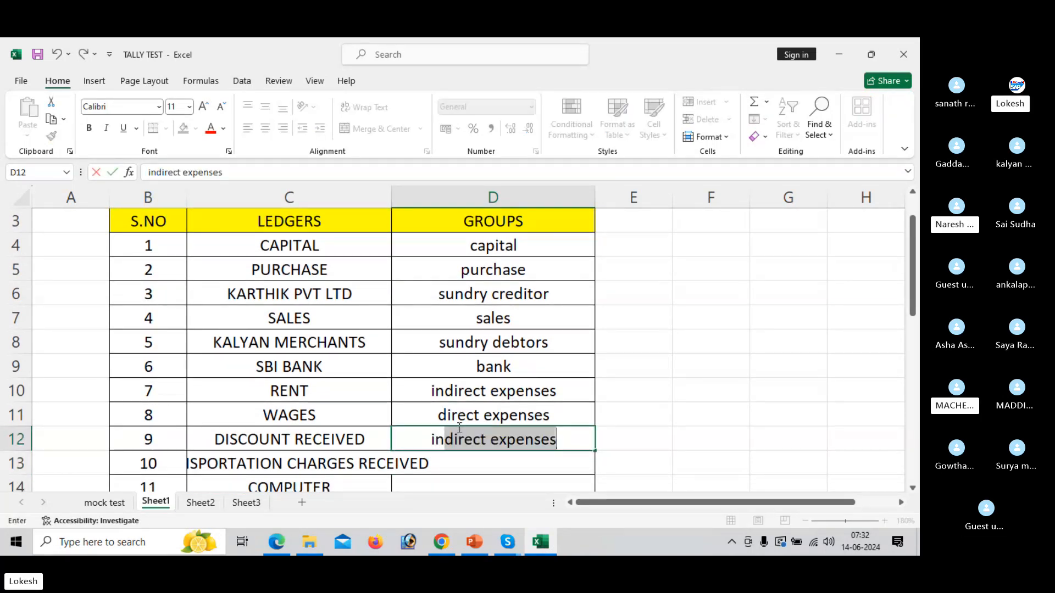
{"action": "type", "text": "direct incomes"}
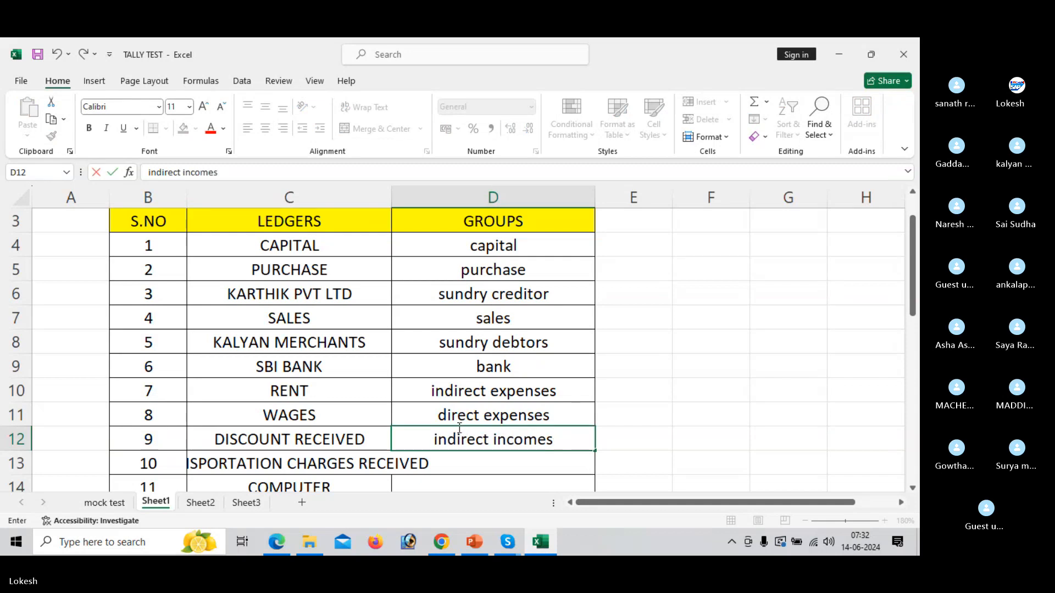
{"action": "key", "text": "Return"}
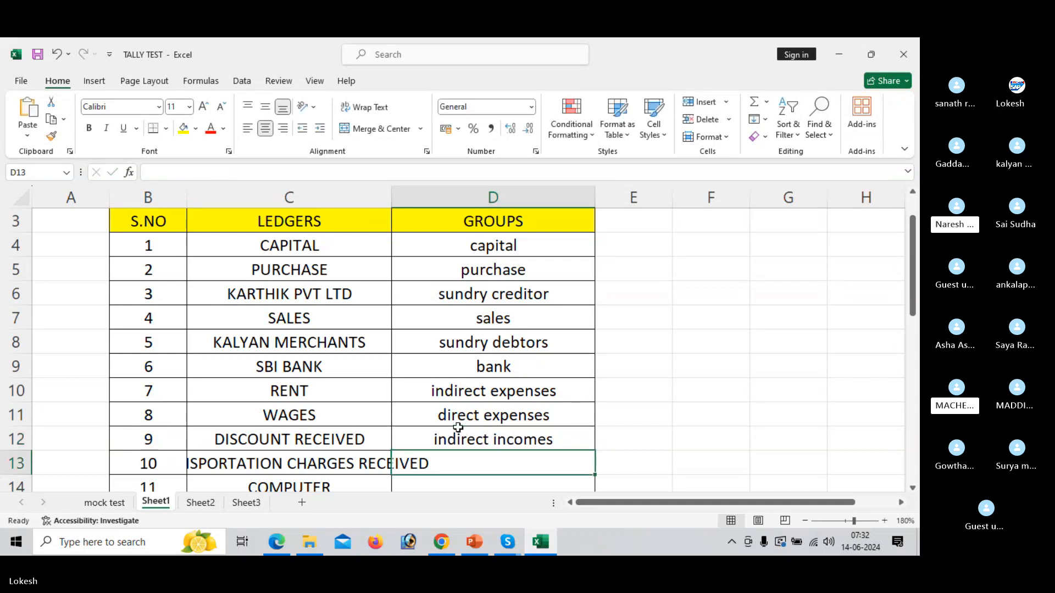
Enter "direct incomes" in D13 as the group of the transportation charges received ledger.
{"action": "type", "text": "dri"}
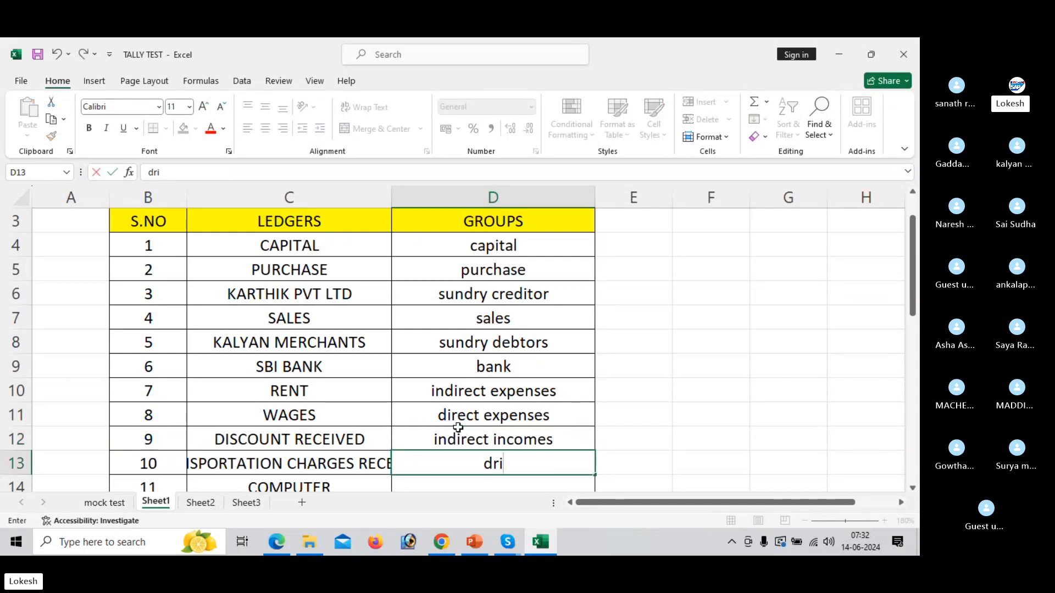
{"action": "type", "text": "rect "}
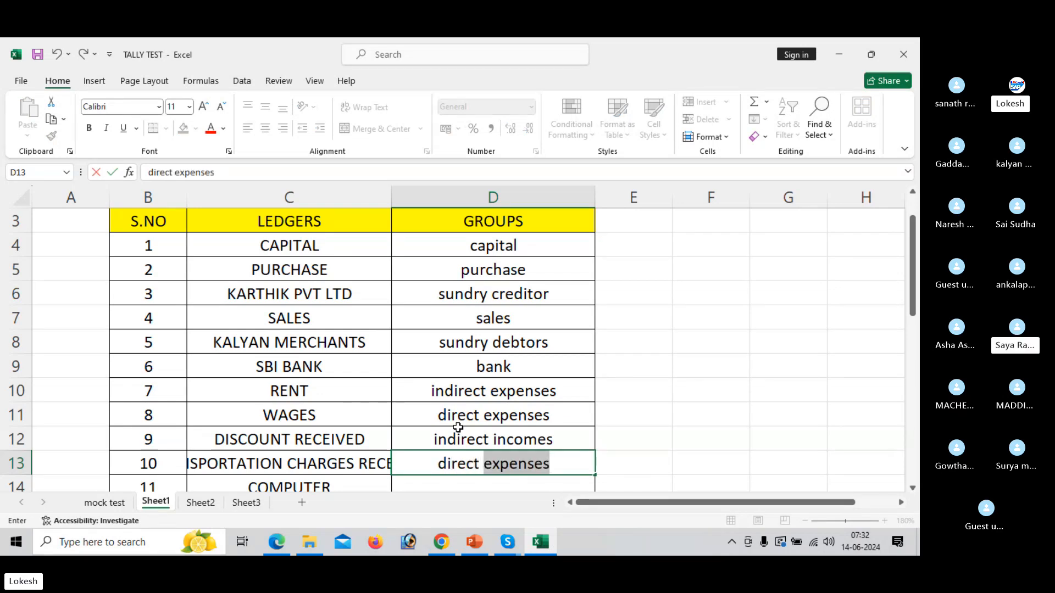
{"action": "type", "text": "incm"}
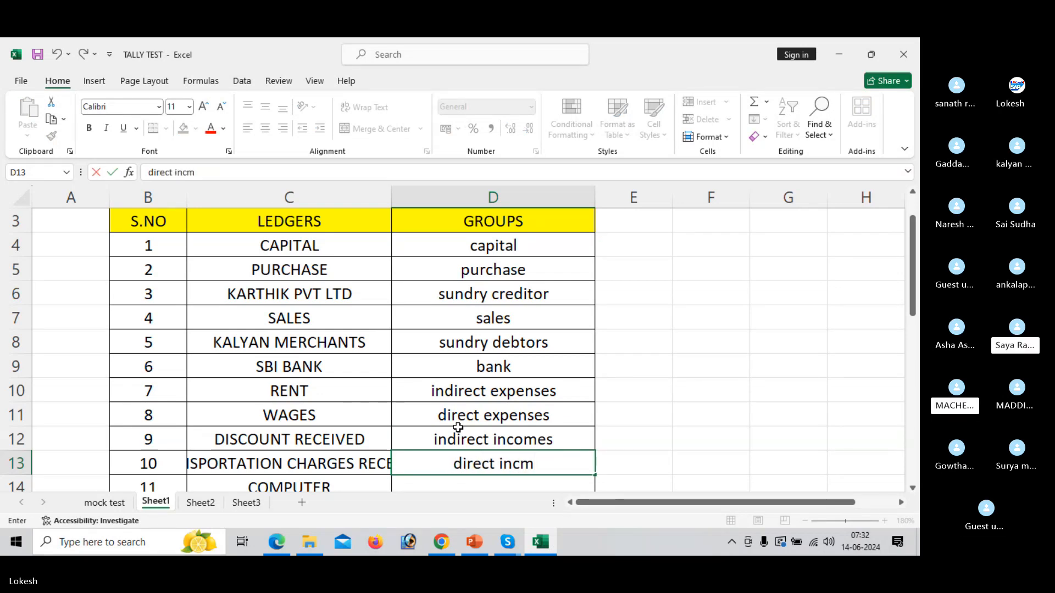
{"action": "key", "text": "BackSpace"}
{"action": "type", "text": "omes"}
{"action": "key", "text": "Return"}
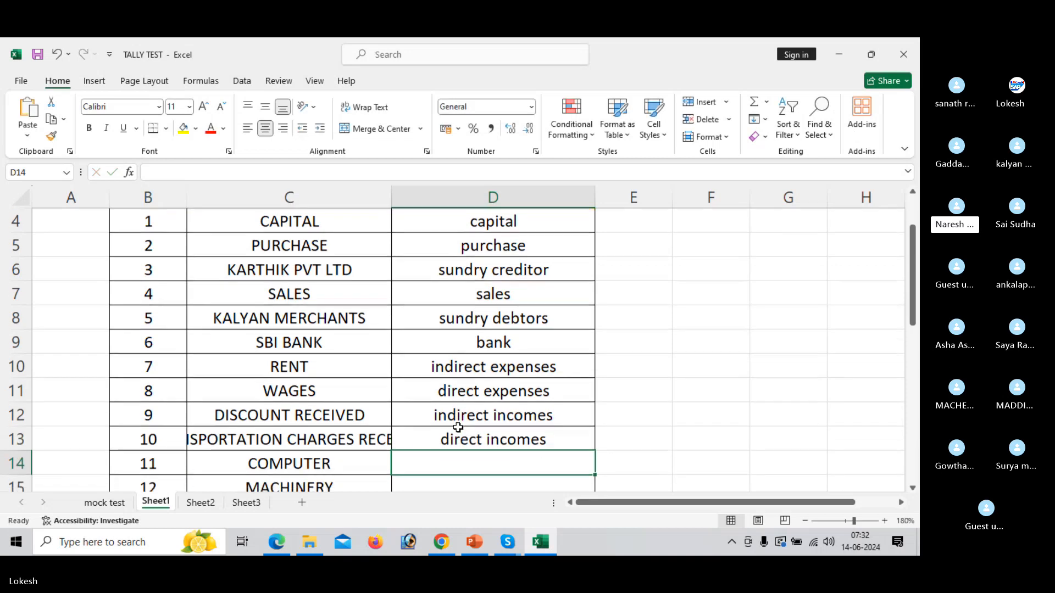
Look over the remaining ledgers down to BANK OD, and enter "fixed asset" in D14 as the group of the COMPUTER ledger.
{"action": "key", "text": "Down"}
{"action": "key", "text": "Down"}
{"action": "key", "text": "Down"}
{"action": "key", "text": "Down"}
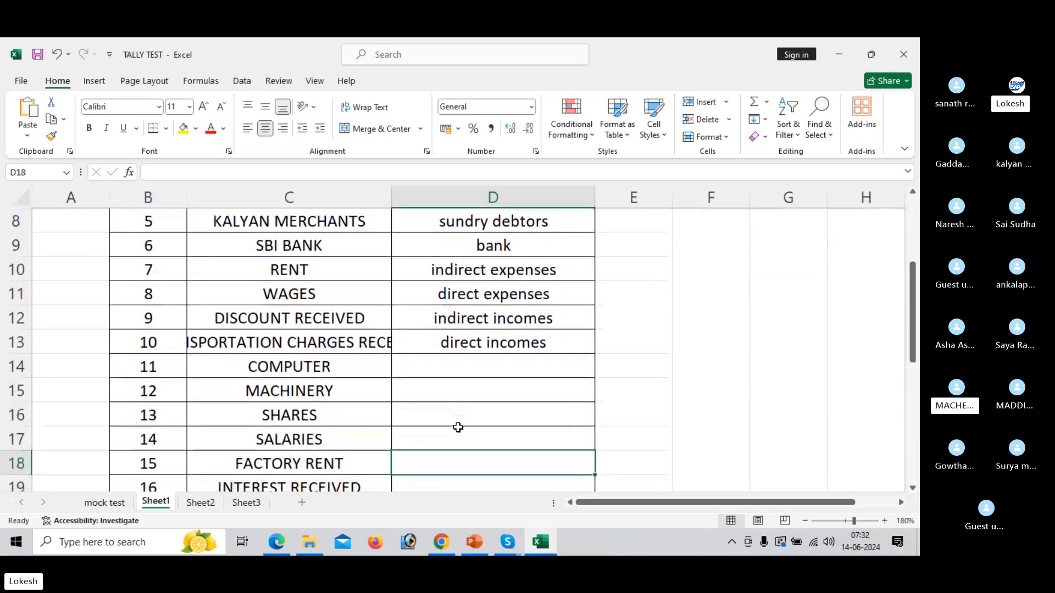
{"action": "key", "text": "Down"}
{"action": "key", "text": "Down"}
{"action": "key", "text": "Down"}
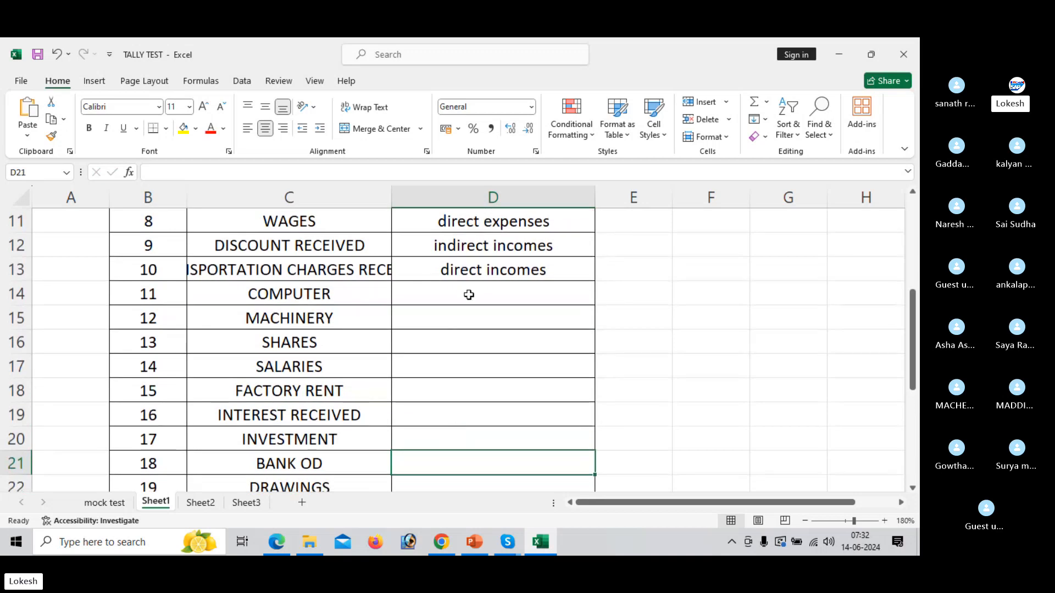
{"action": "left_click", "coordinate": [469, 295]}
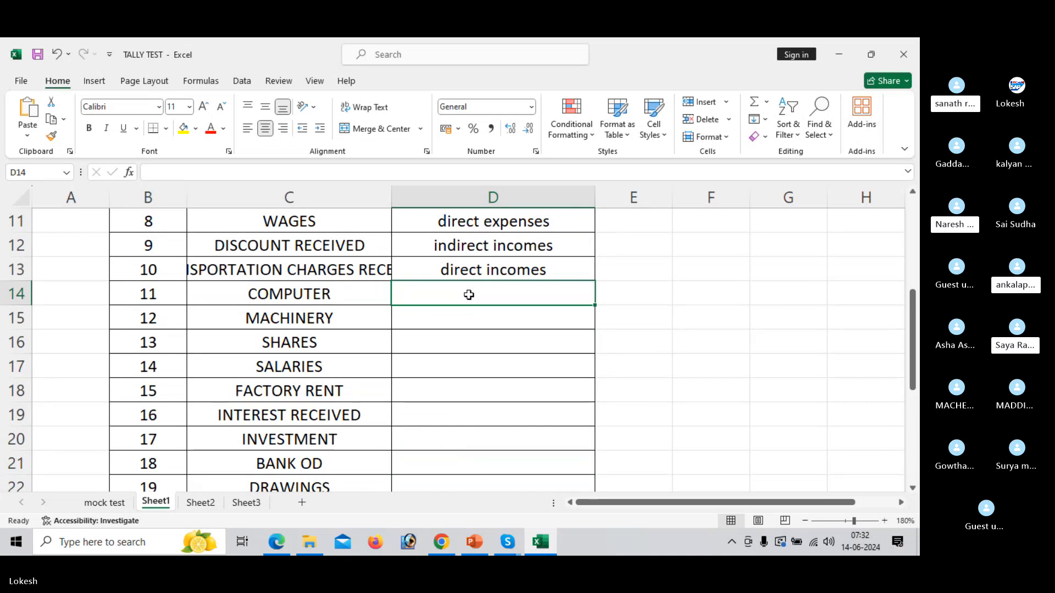
{"action": "type", "text": "fixed asset"}
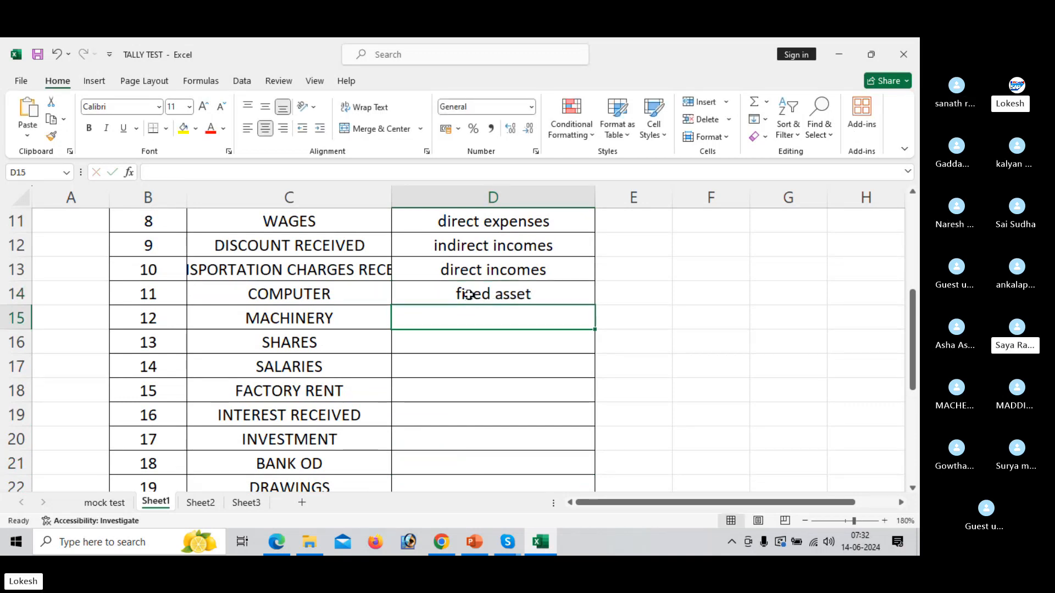
{"action": "key", "text": "Return"}
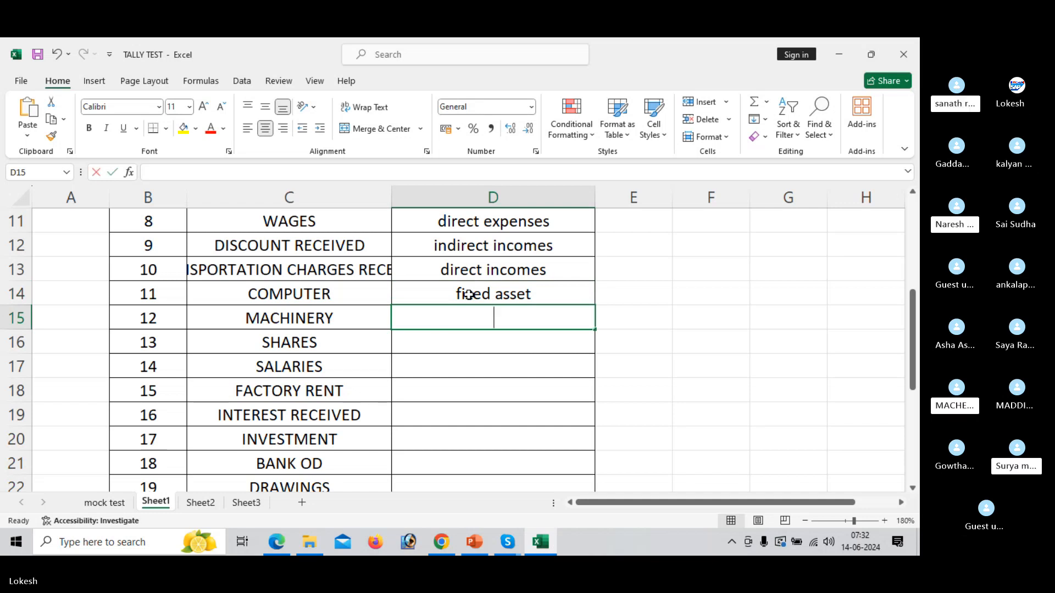
Enter "fixed asset" in D15 for the MACHINERY ledger and "current asset" in D16 for the SHARES ledger.
{"action": "type", "text": "fixed asset"}
{"action": "key", "text": "Return"}
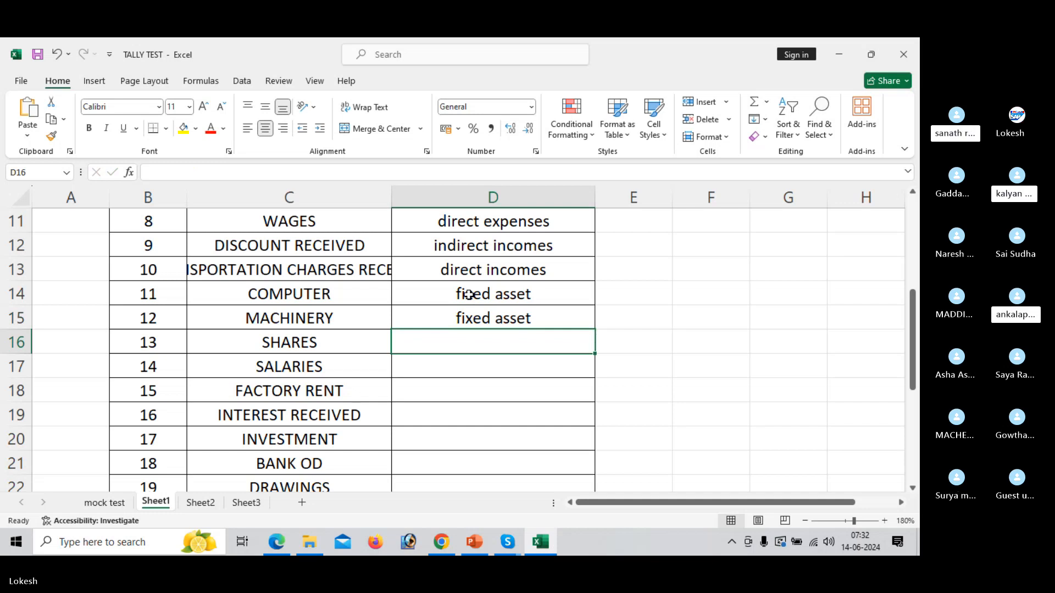
{"action": "type", "text": "curre"}
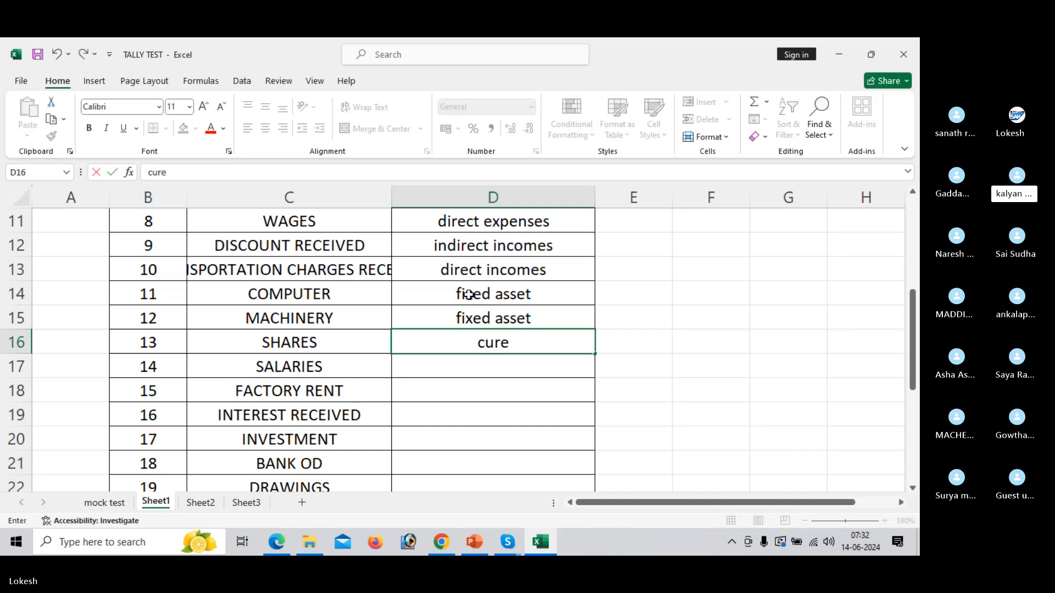
{"action": "type", "text": "nt asse"}
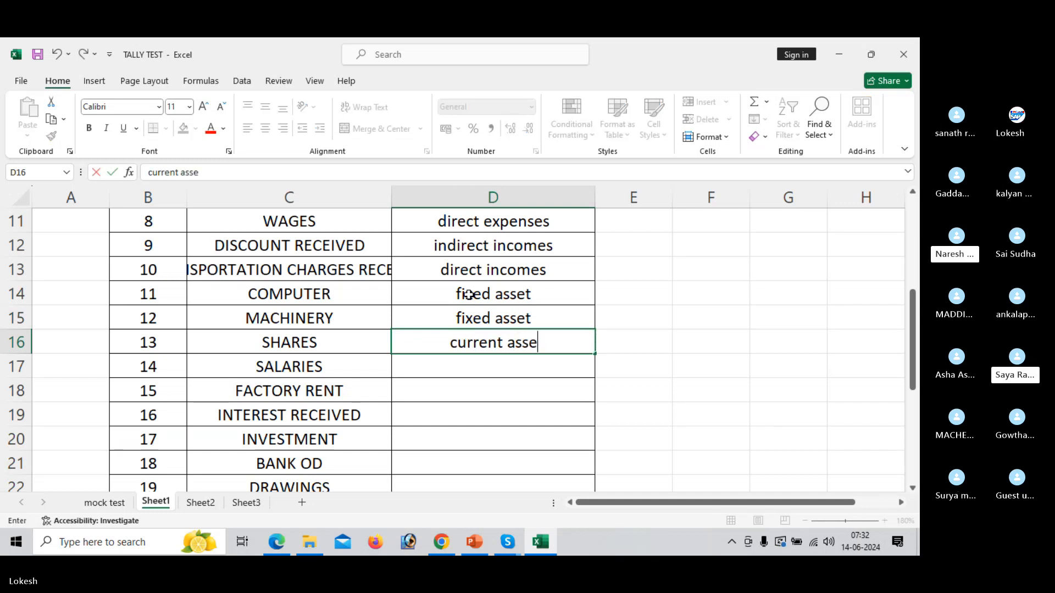
{"action": "type", "text": "t"}
{"action": "key", "text": "Return"}
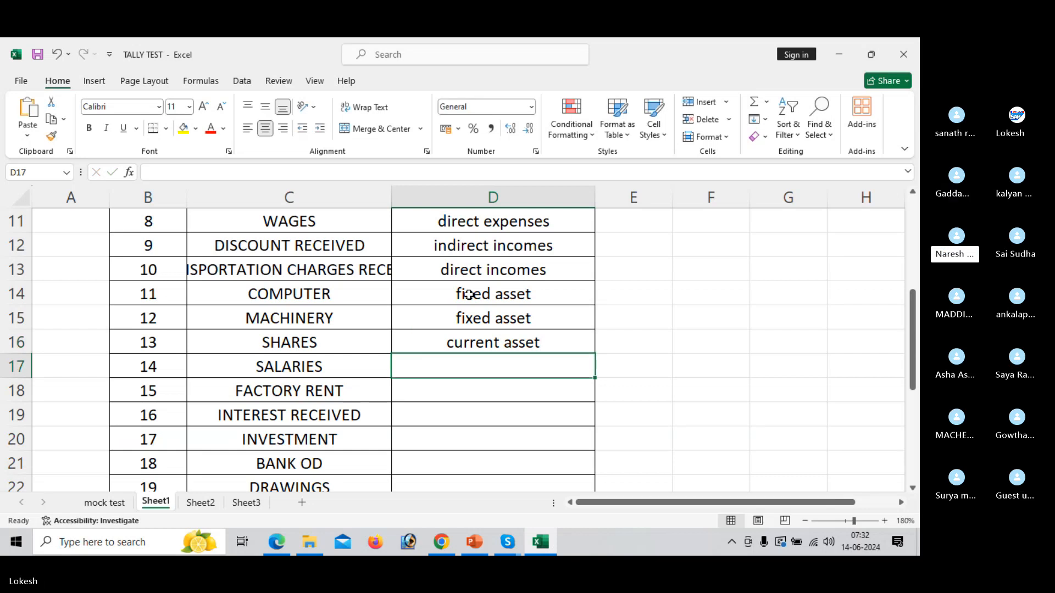
Enter "indirect expenses" in D17 for the SALARIES ledger and "direct expenses" in D18 for the FACTORY RENT ledger.
{"action": "type", "text": "indirec"}
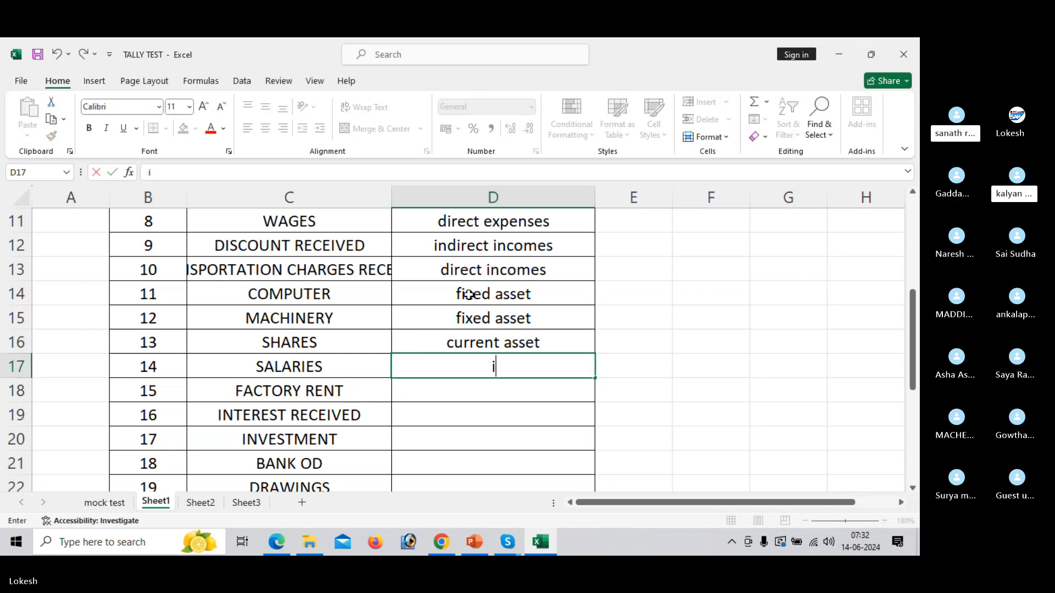
{"action": "type", "text": "expenses"}
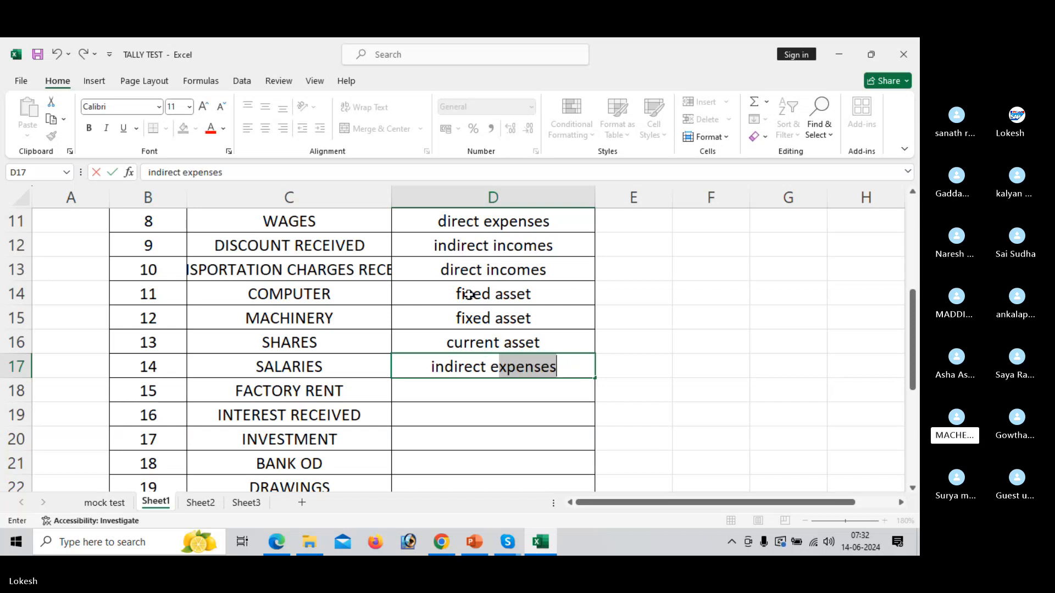
{"action": "key", "text": "Return"}
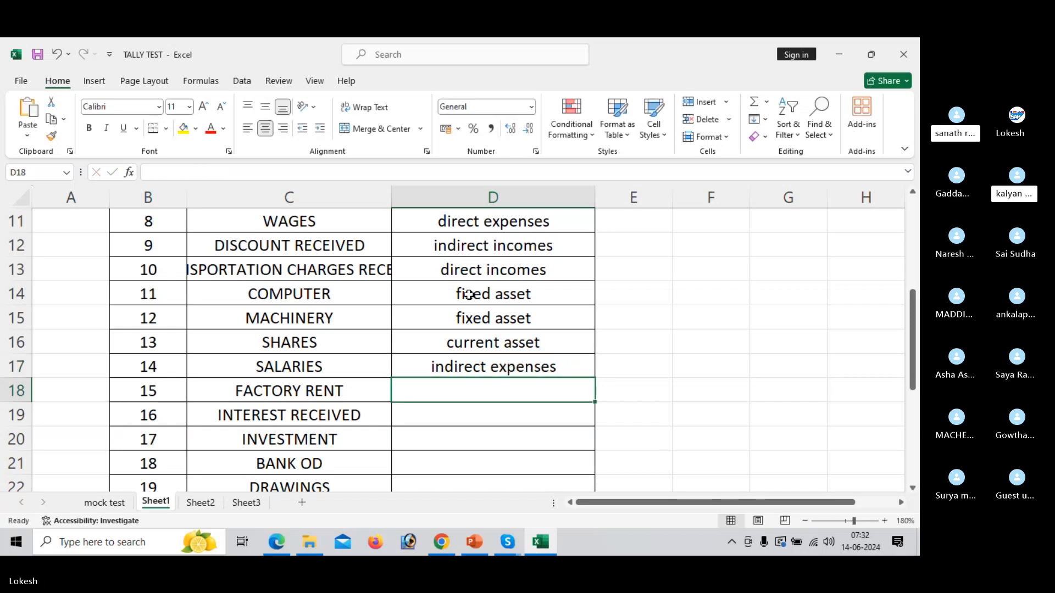
{"action": "type", "text": "direct expenses"}
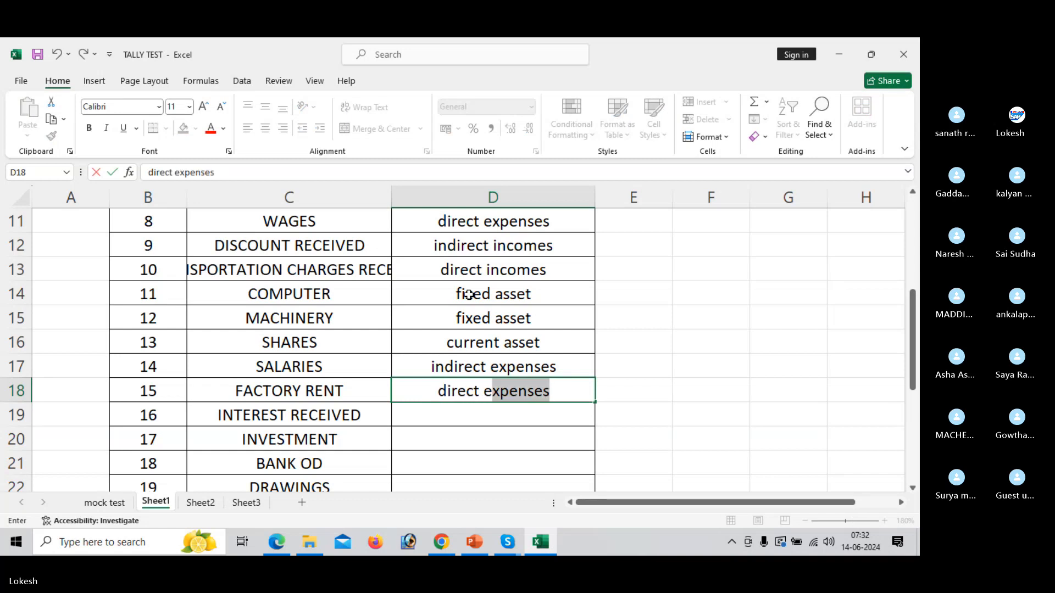
{"action": "key", "text": "Return"}
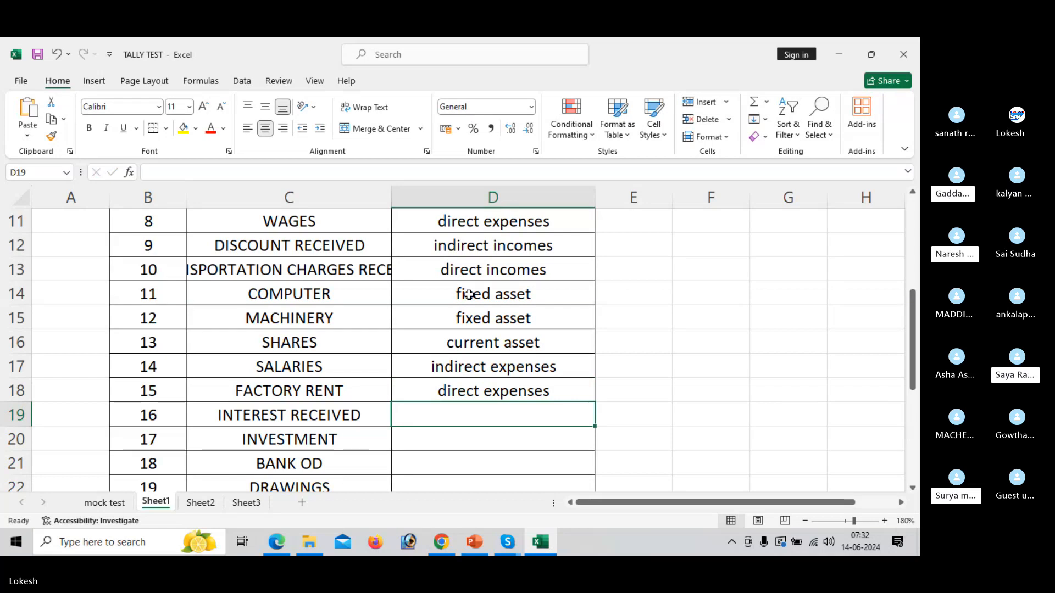
Enter "indirect incomes" in D19 as the group of the INTEREST RECEIVED ledger.
{"action": "type", "text": "indie"}
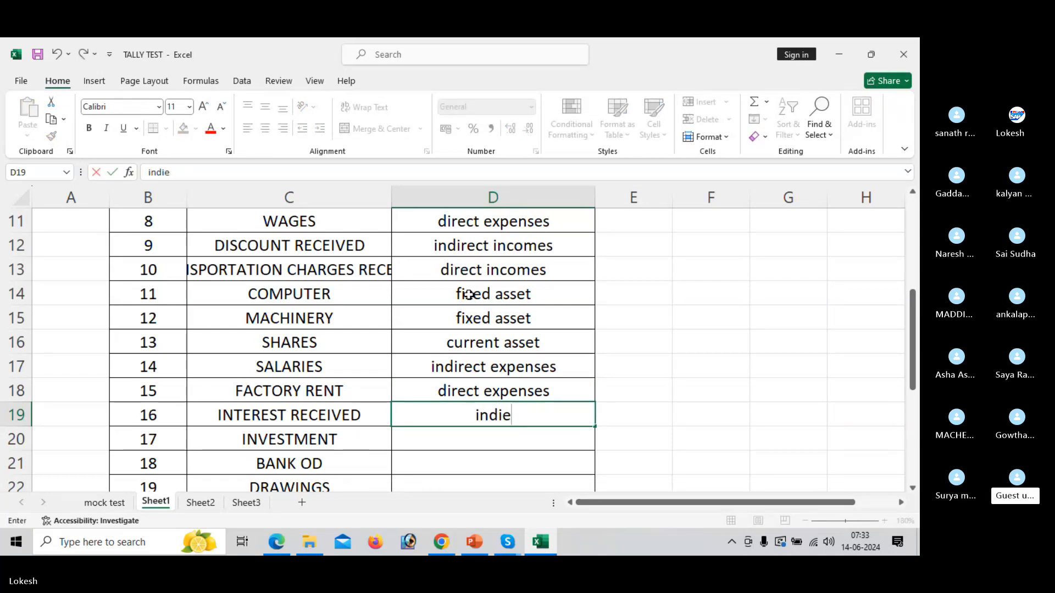
{"action": "key", "text": "BackSpace"}
{"action": "type", "text": "rect i"}
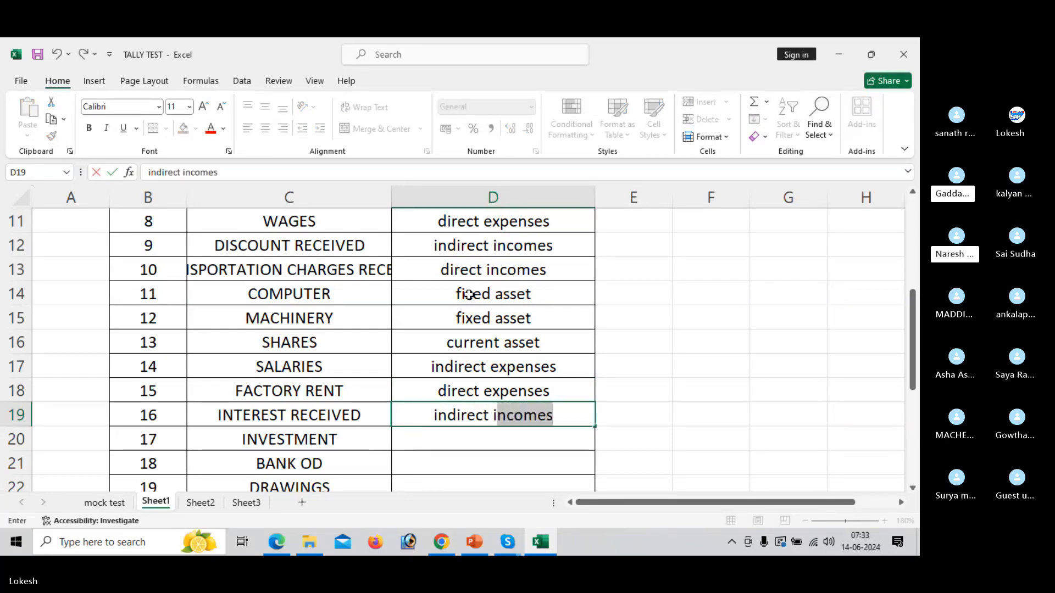
{"action": "key", "text": "Return"}
Look over the ledgers down to DEPRECIATION, and enter "investment" in D20 as the group of the INVESTMENT ledger.
{"action": "key", "text": "Down"}
{"action": "key", "text": "Down"}
{"action": "key", "text": "Down"}
{"action": "key", "text": "Down"}
{"action": "key", "text": "Down"}
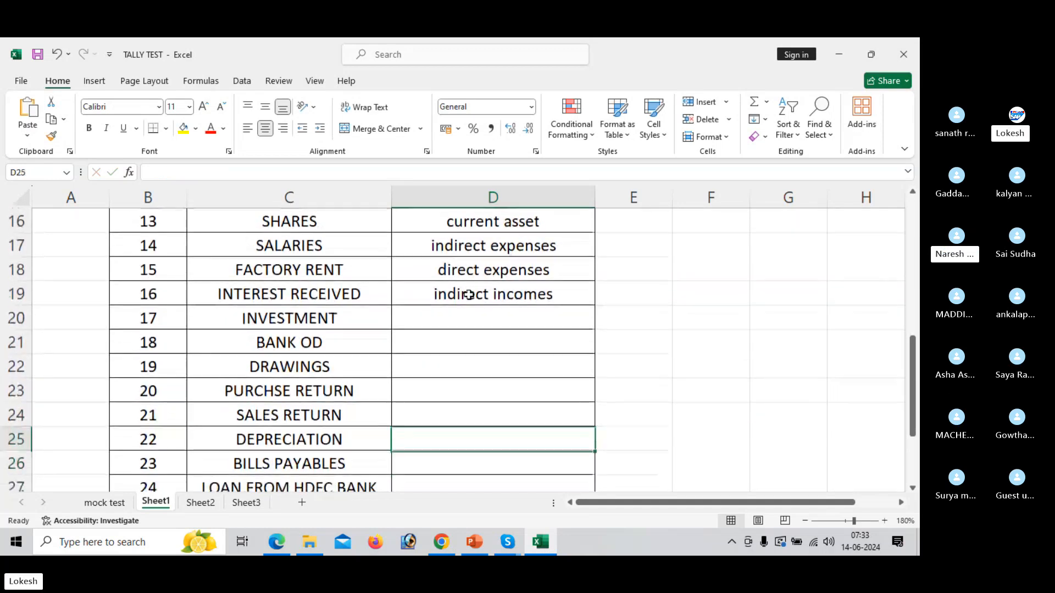
{"action": "key", "text": "Up"}
{"action": "key", "text": "Up"}
{"action": "key", "text": "Up"}
{"action": "key", "text": "Up"}
{"action": "key", "text": "Up"}
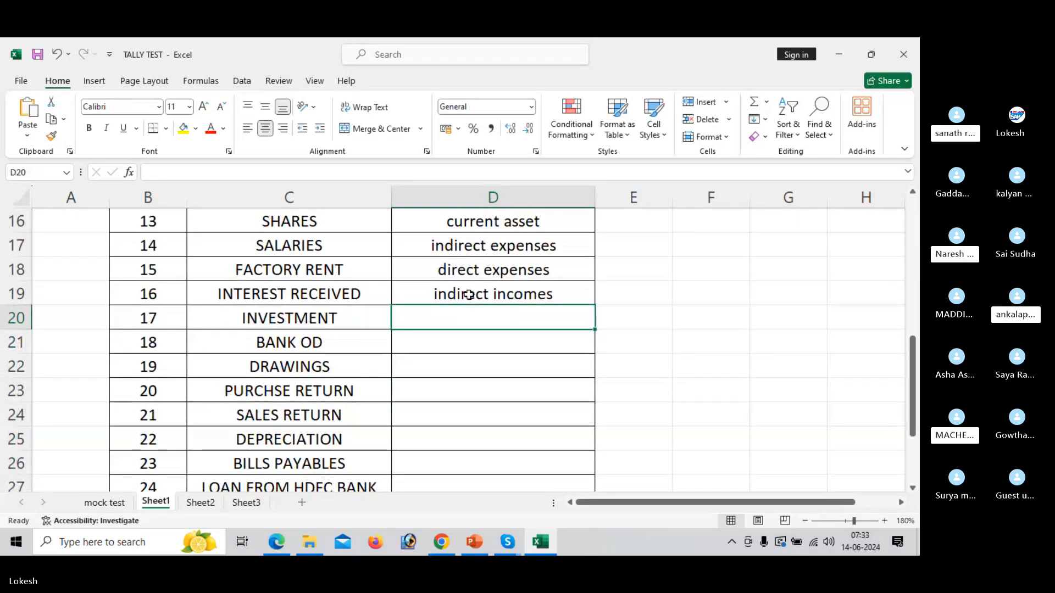
{"action": "type", "text": "investment"}
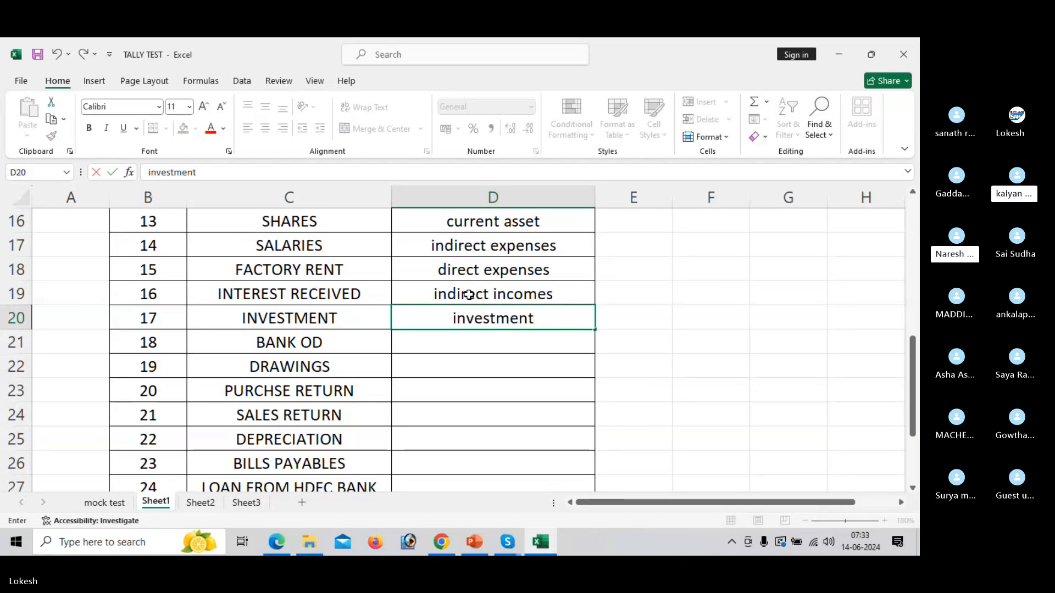
{"action": "key", "text": "Return"}
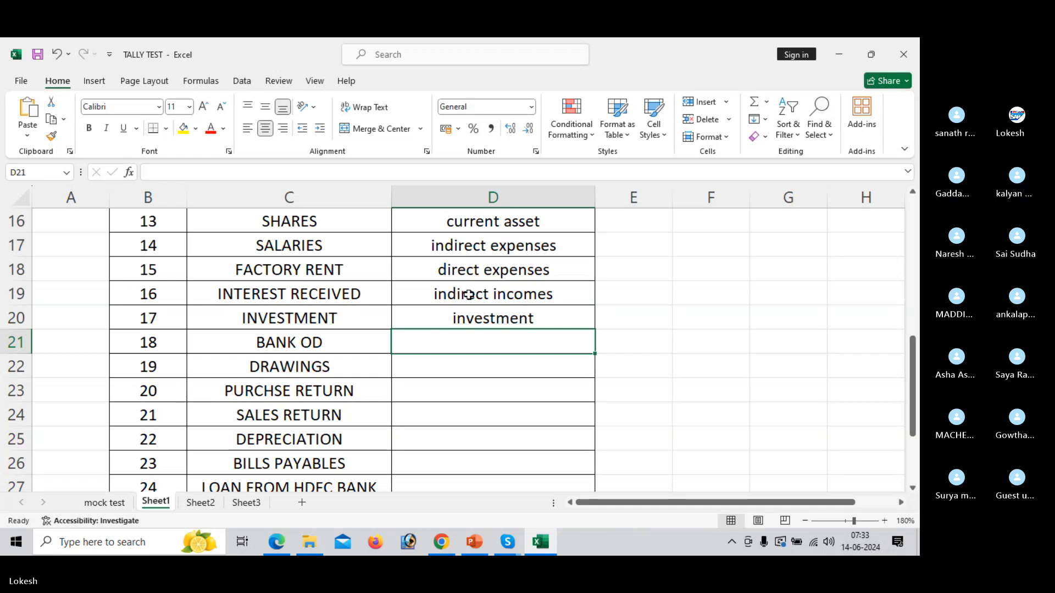
Enter "bank" in D21 for the BANK OD ledger and "capital" in D22 for the DRAWINGS ledger.
{"action": "type", "text": "bna"}
{"action": "key", "text": "BackSpace"}
{"action": "key", "text": "BackSpace"}
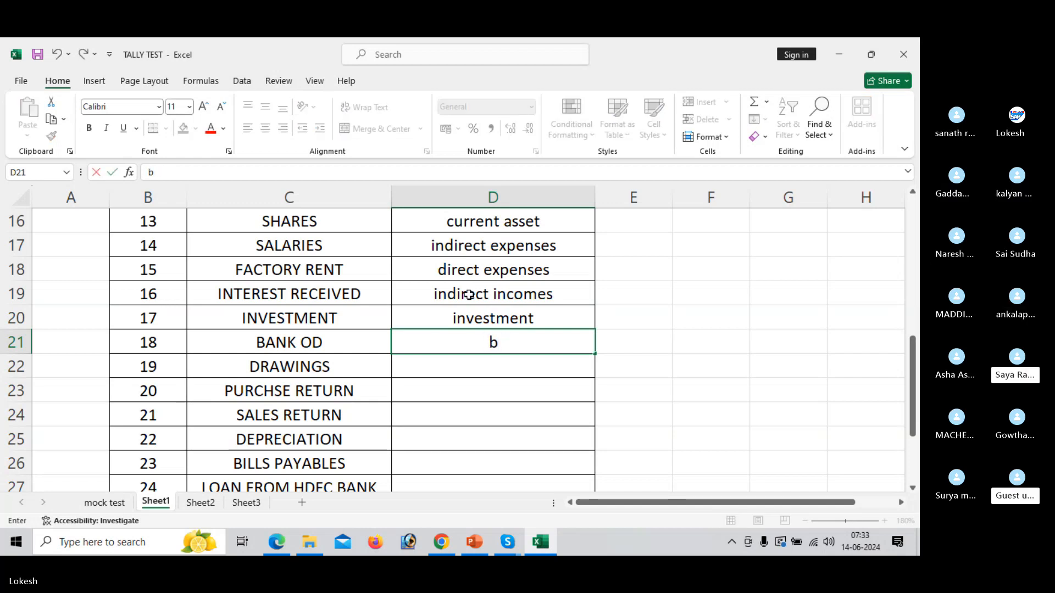
{"action": "type", "text": "an"}
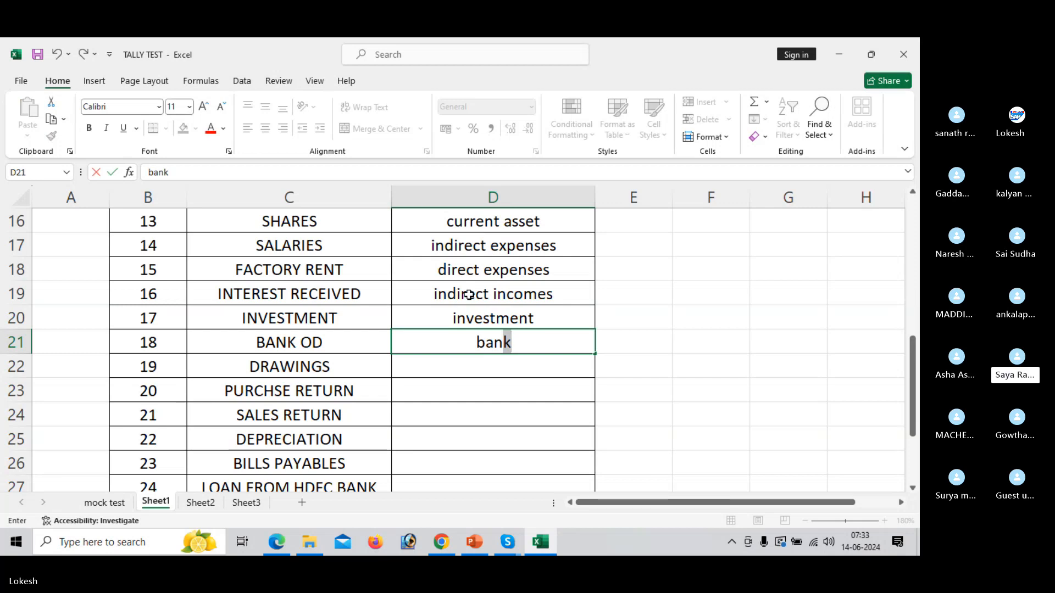
{"action": "key", "text": "Return"}
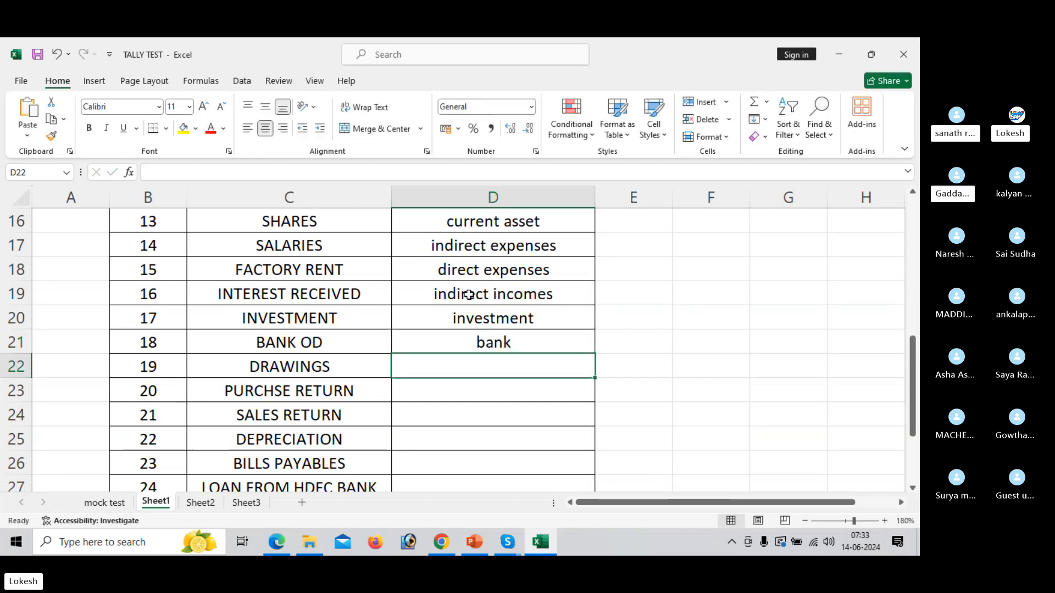
{"action": "type", "text": "capital"}
{"action": "key", "text": "Return"}
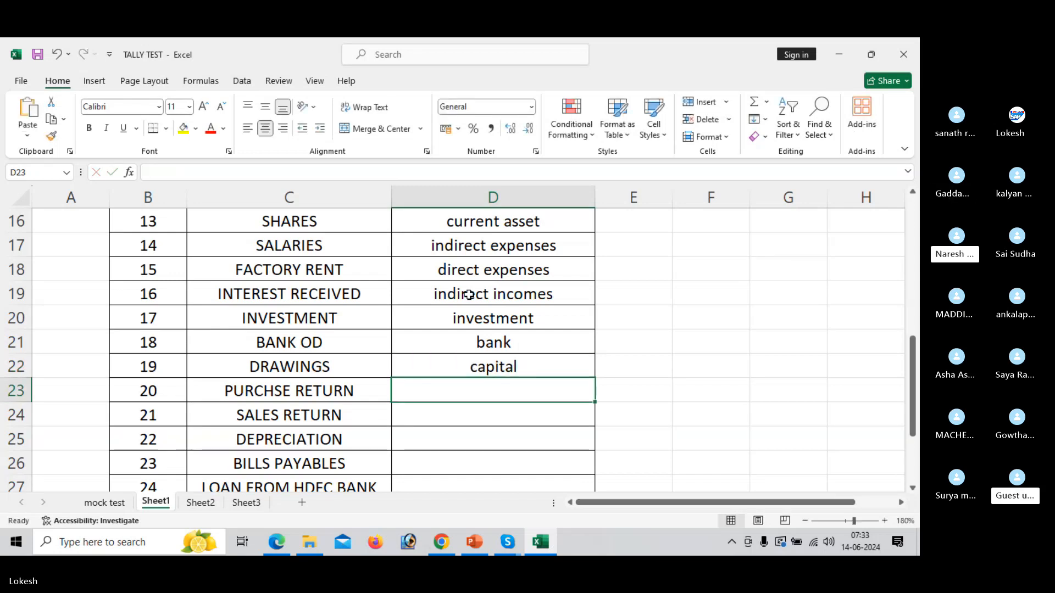
Enter "purchase" in D23 as the group of the purchase return ledger.
{"action": "key", "text": "Down"}
{"action": "key", "text": "Down"}
{"action": "key", "text": "Up"}
{"action": "key", "text": "Up"}
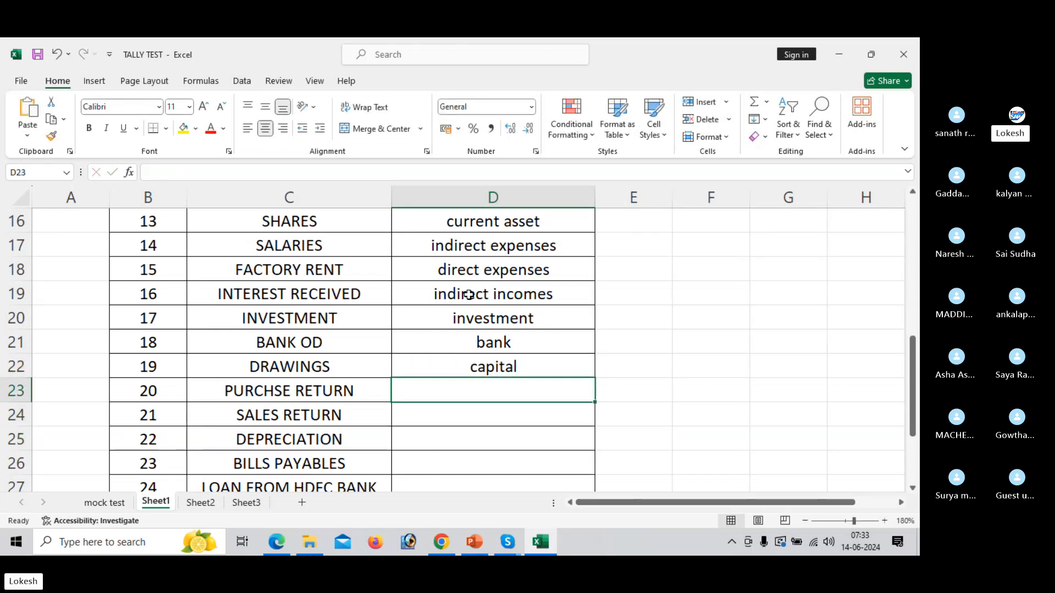
{"action": "type", "text": "pu"}
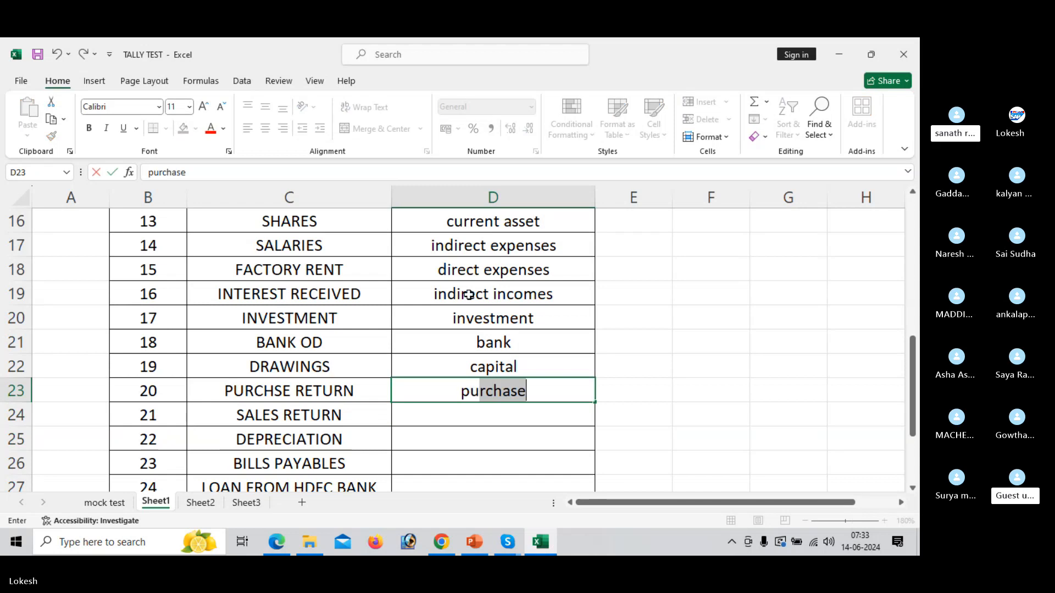
{"action": "key", "text": "Return"}
Look over the ledgers to the end of the list, and enter "sales" in D24 as the group of the SALES RETURN ledger.
{"action": "key", "text": "Down"}
{"action": "key", "text": "Down"}
{"action": "key", "text": "Down"}
{"action": "key", "text": "Down"}
{"action": "key", "text": "Down"}
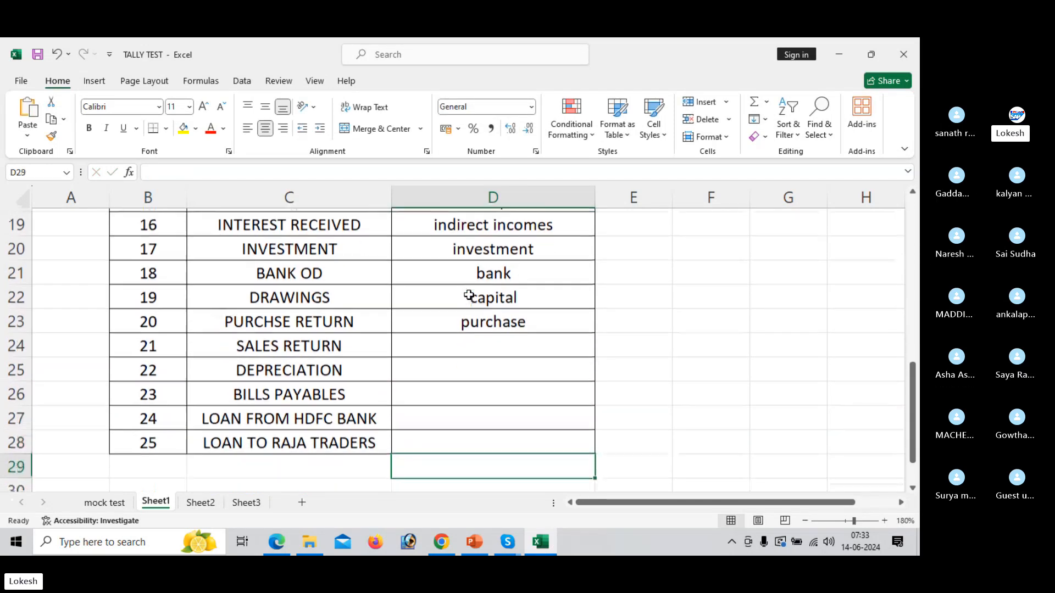
{"action": "key", "text": "Up"}
{"action": "key", "text": "Up"}
{"action": "key", "text": "Up"}
{"action": "key", "text": "Up"}
{"action": "key", "text": "Up"}
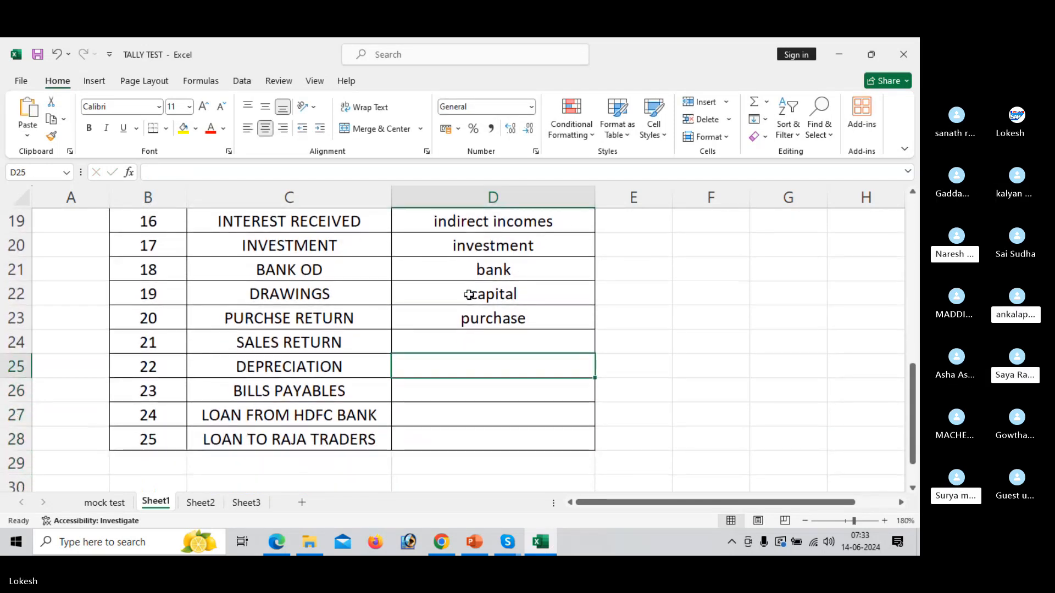
{"action": "type", "text": "sales"}
{"action": "key", "text": "Return"}
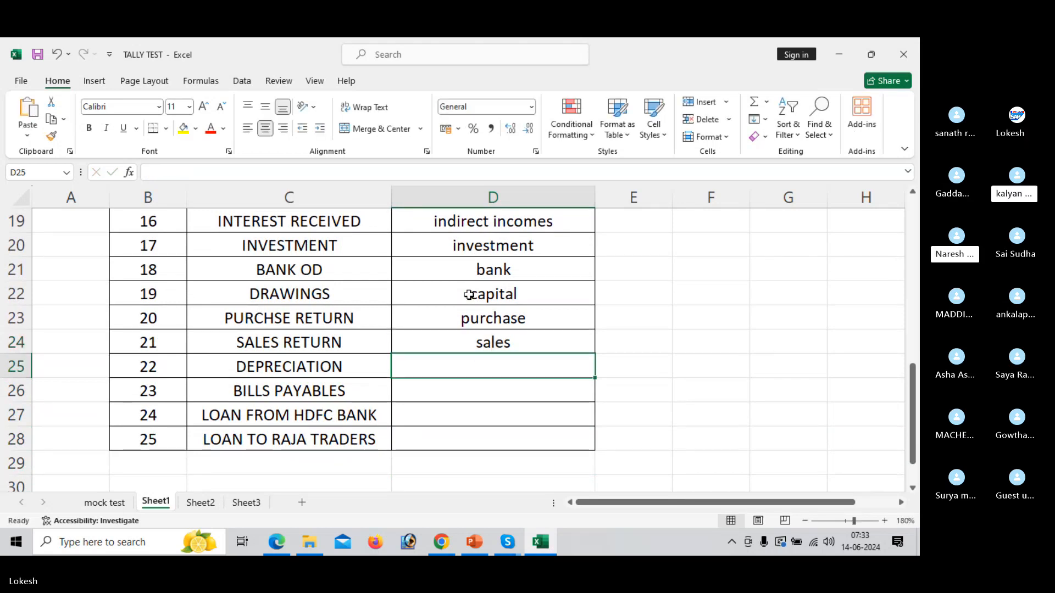
Enter "indirect expenses" in D25 for the DEPRECIATION ledger and "current liabilities" in D26 for the BILLS PAYABLES ledger.
{"action": "type", "text": "indirect e"}
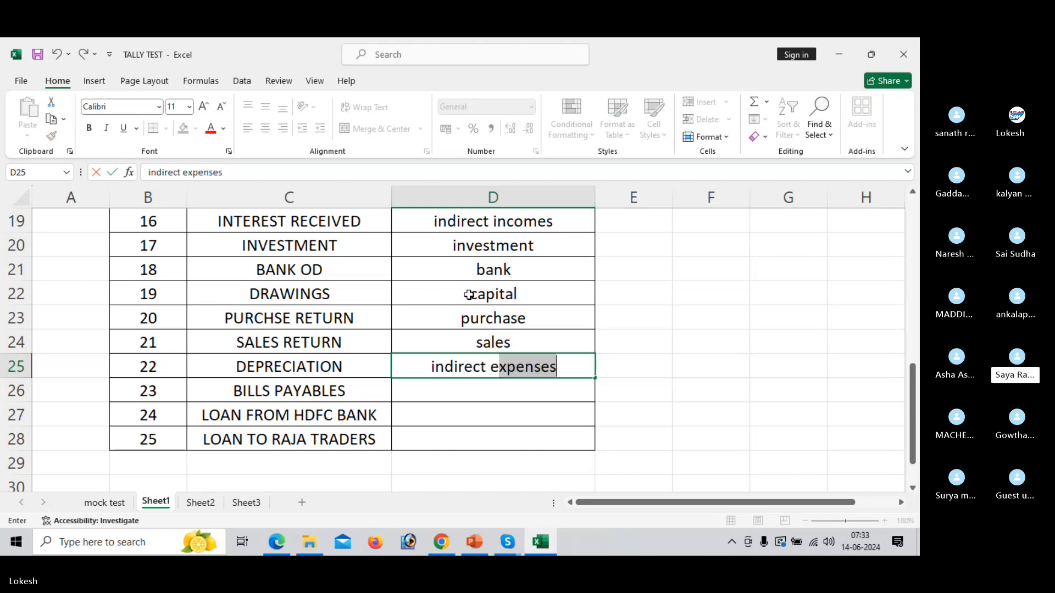
{"action": "key", "text": "Return"}
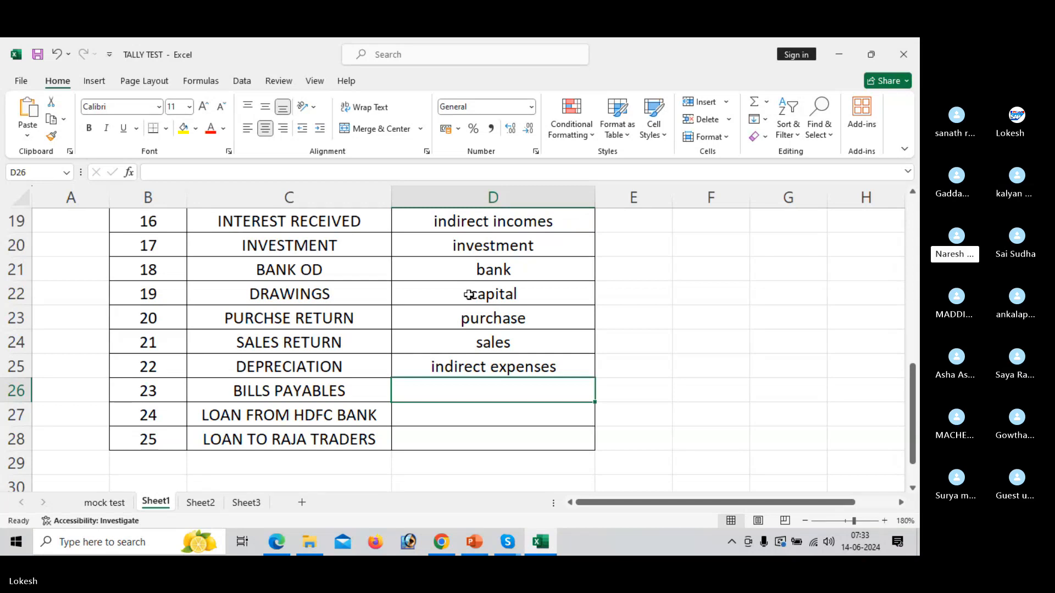
{"action": "type", "text": "curr"}
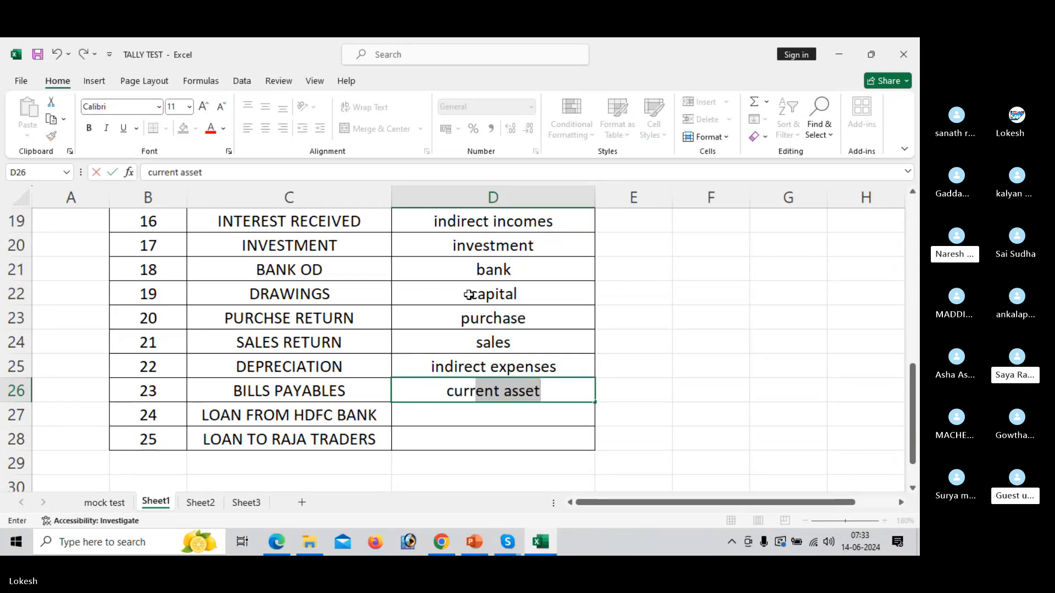
{"action": "type", "text": "ent liabi"}
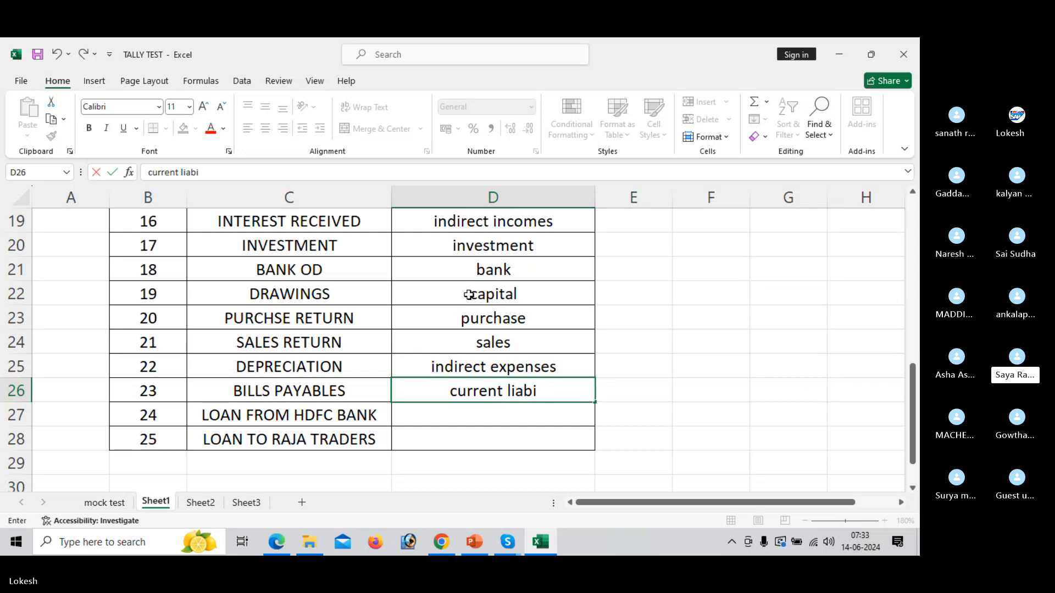
{"action": "type", "text": "lities"}
{"action": "key", "text": "Return"}
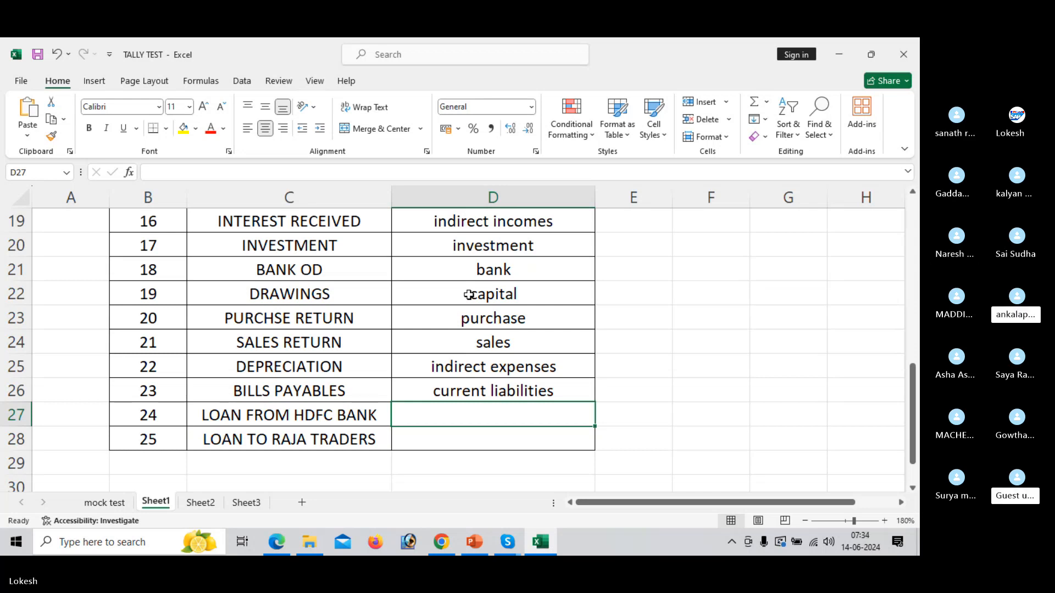
Enter "loans & liabilities" in D27 as the group of the LOAN FROM HDFC BANK ledger.
{"action": "type", "text": "loam"}
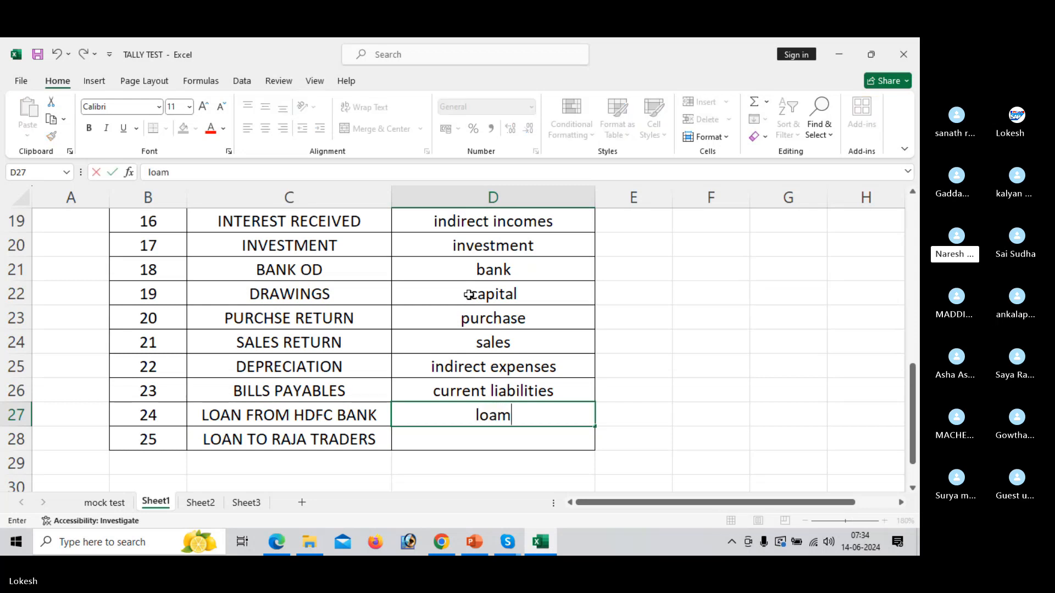
{"action": "key", "text": "BackSpace"}
{"action": "type", "text": "ns & lia"}
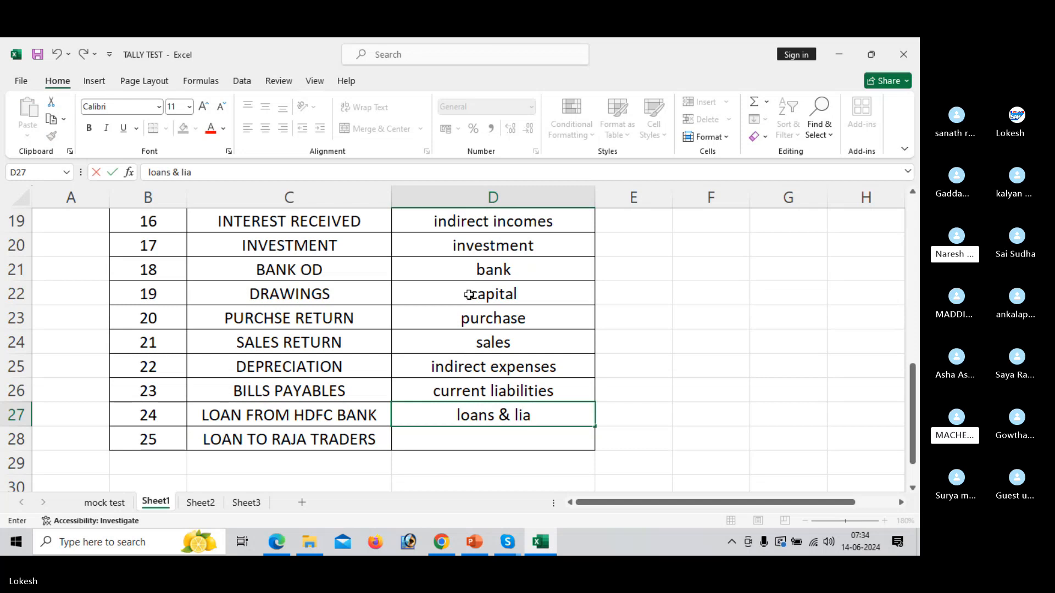
{"action": "type", "text": "bilities"}
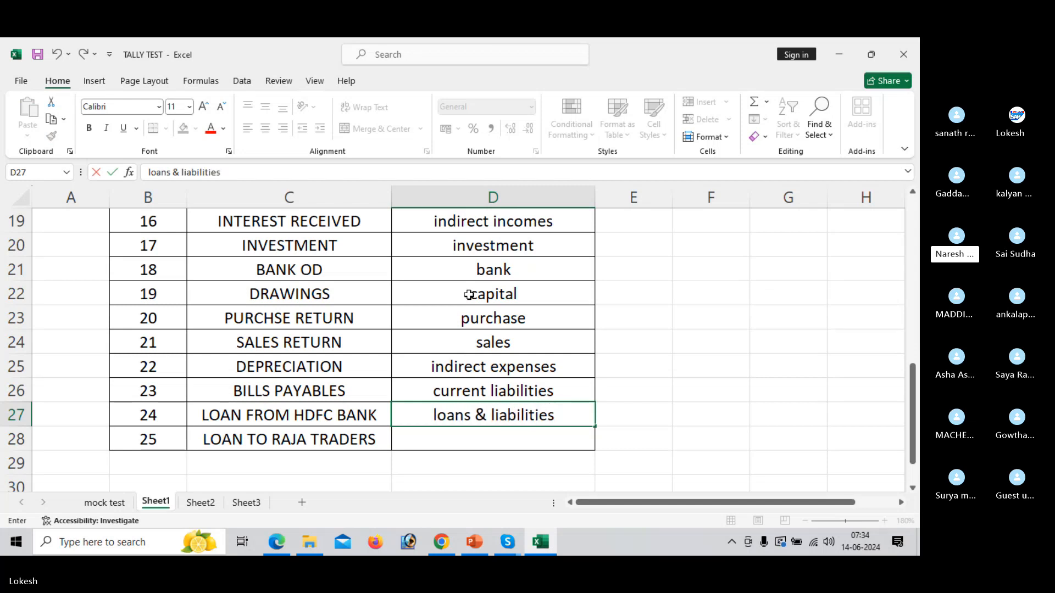
{"action": "key", "text": "Return"}
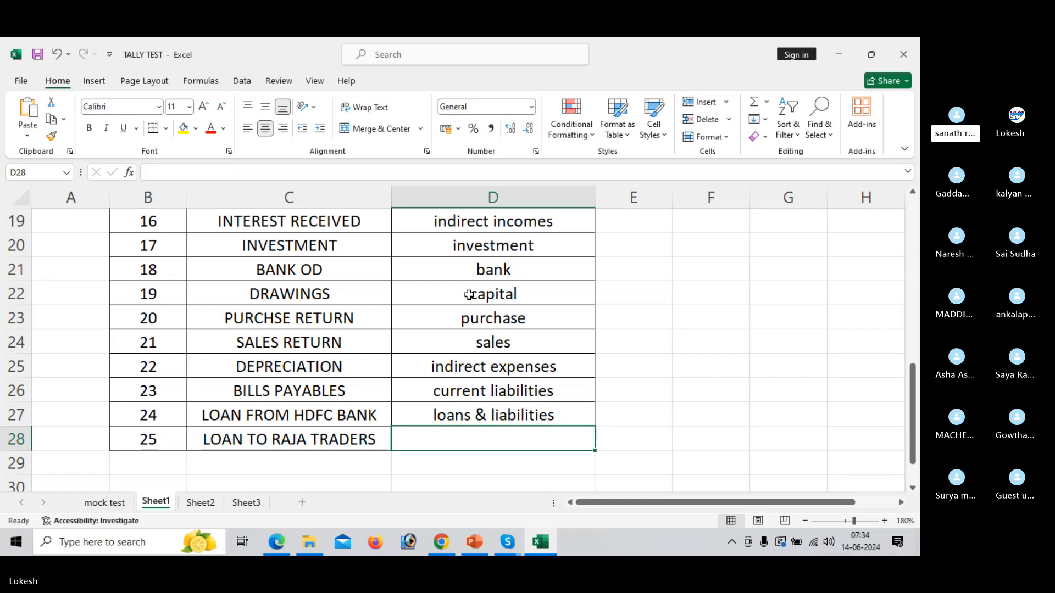
Enter "loans & advances" in D28 as the group of the LOAN TO RAJA TRADERS ledger.
{"action": "type", "text": "loand"}
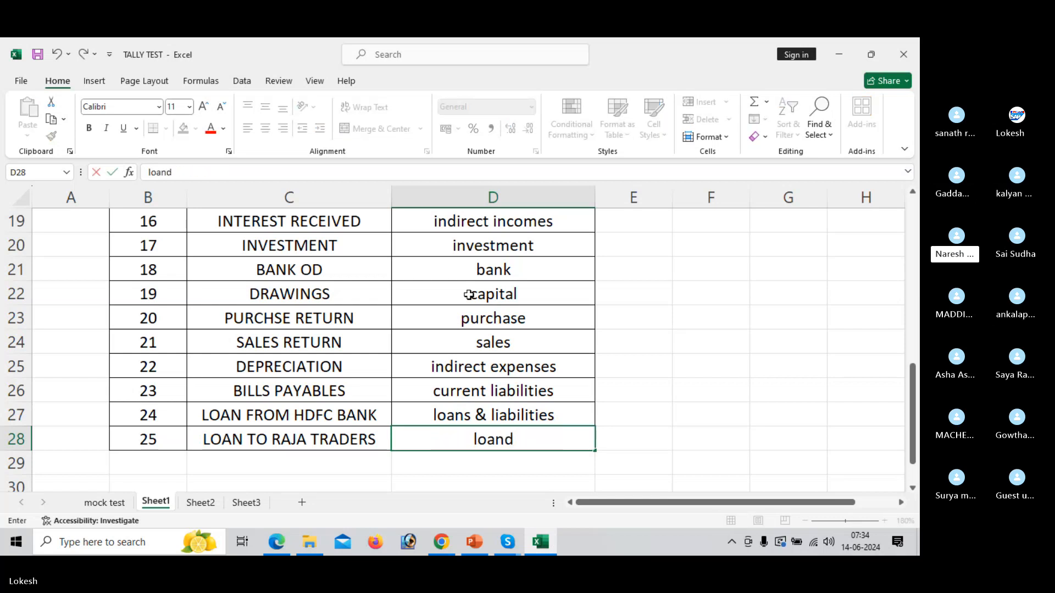
{"action": "key", "text": "BackSpace"}
{"action": "type", "text": "s"}
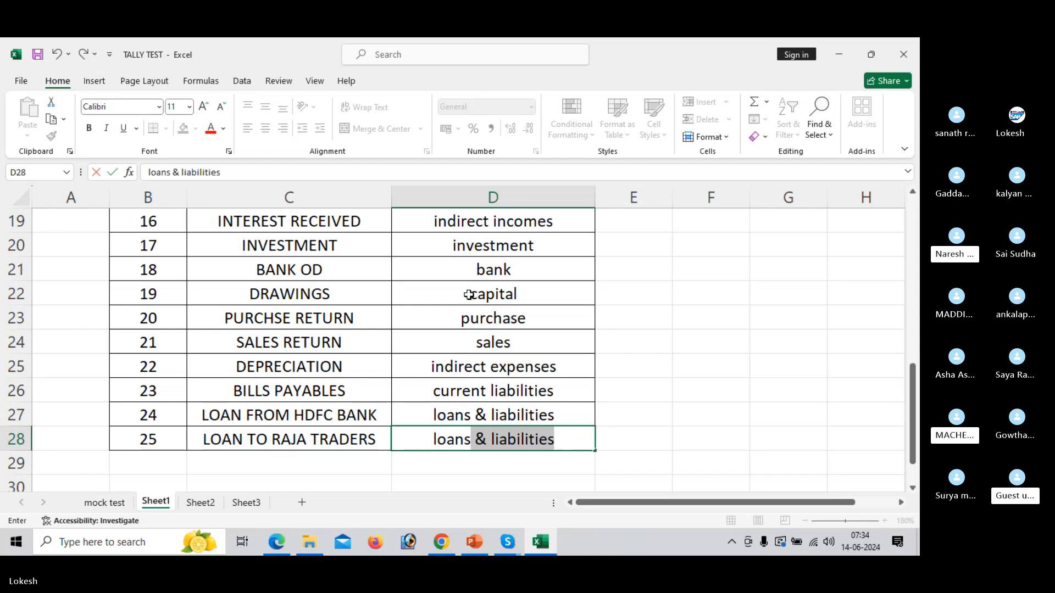
{"action": "type", "text": " & ad"}
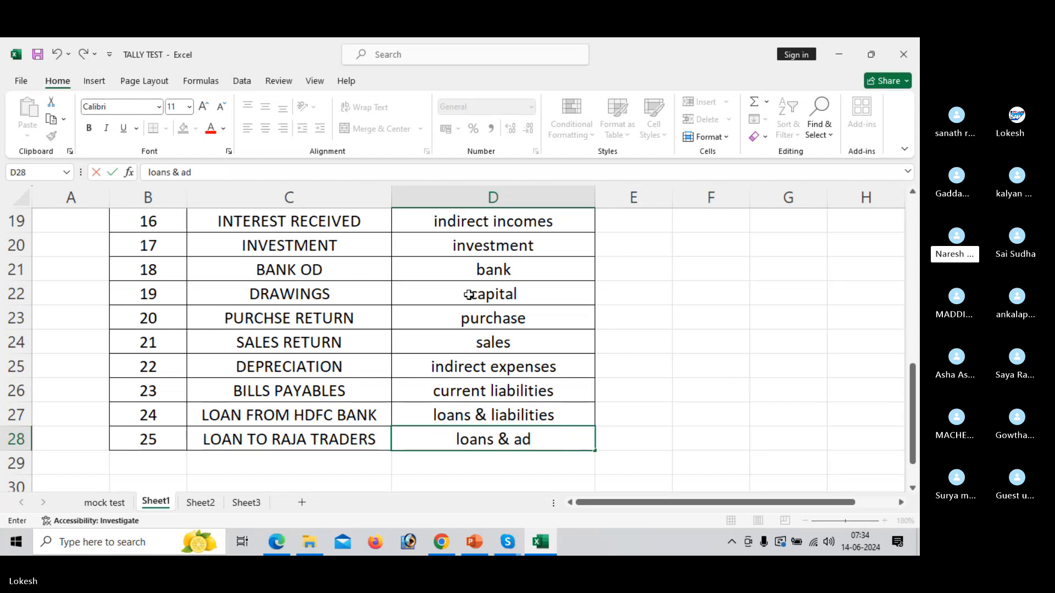
{"action": "type", "text": "vances"}
{"action": "key", "text": "Return"}
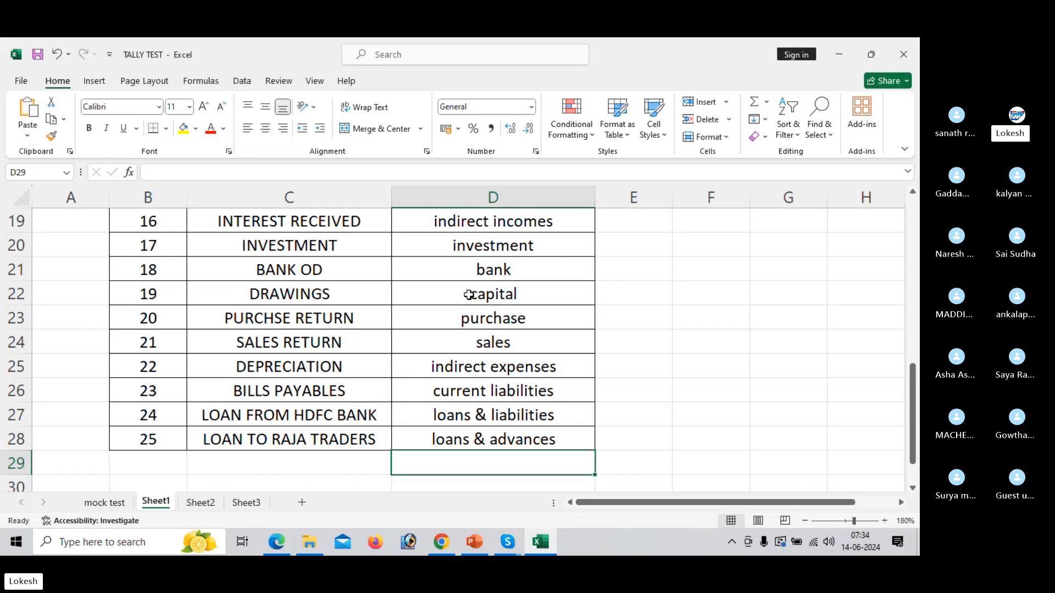
Switch to the Tally New Material 24 S.pdf in Edge and read through the Problem-2 transactions of Kalyan Traders on page 53.
{"action": "key", "text": "alt+Tab"}
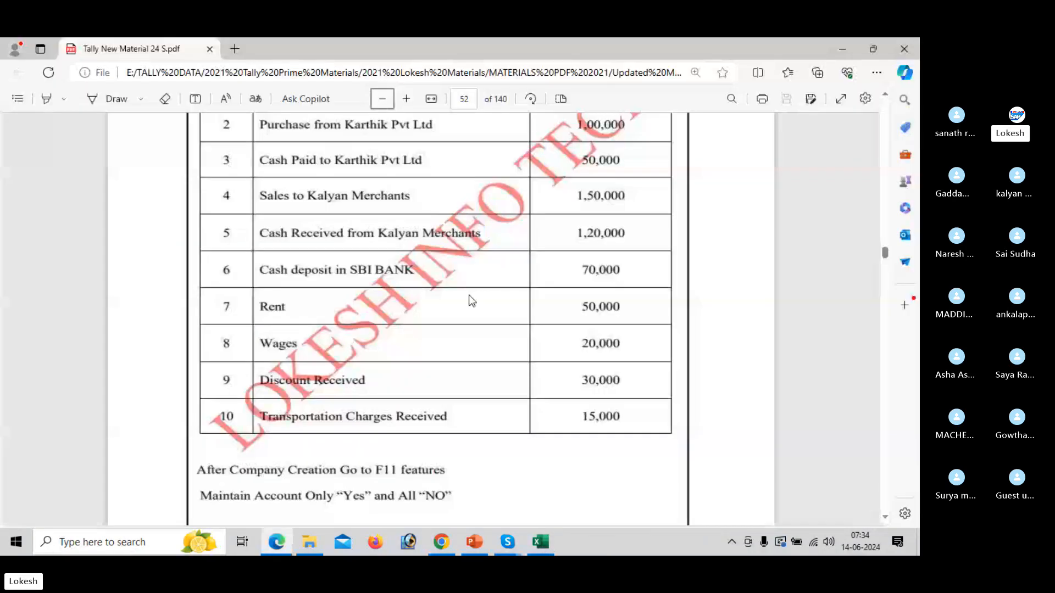
{"action": "scroll", "coordinate": [471, 300], "scroll_direction": "down", "scroll_amount": 8}
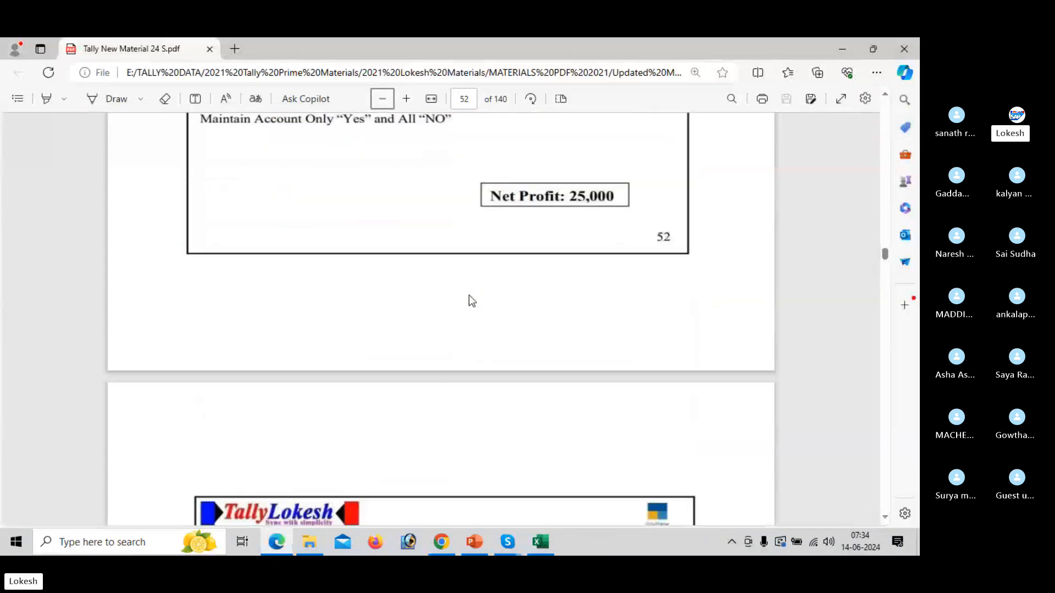
{"action": "scroll", "coordinate": [469, 296], "scroll_direction": "down", "scroll_amount": 8}
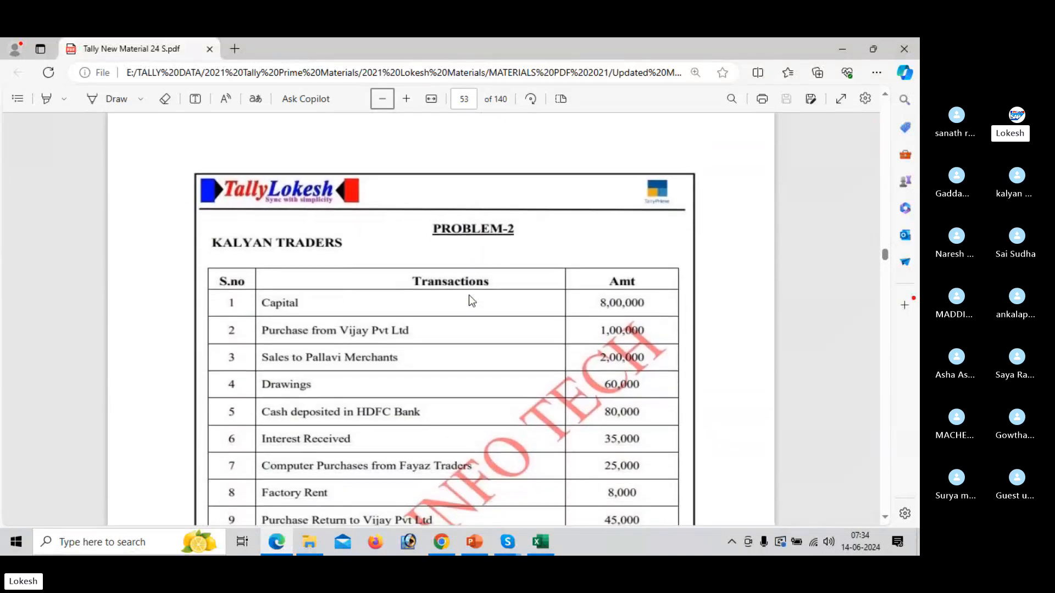
{"action": "scroll", "coordinate": [472, 300], "scroll_direction": "down", "scroll_amount": 1}
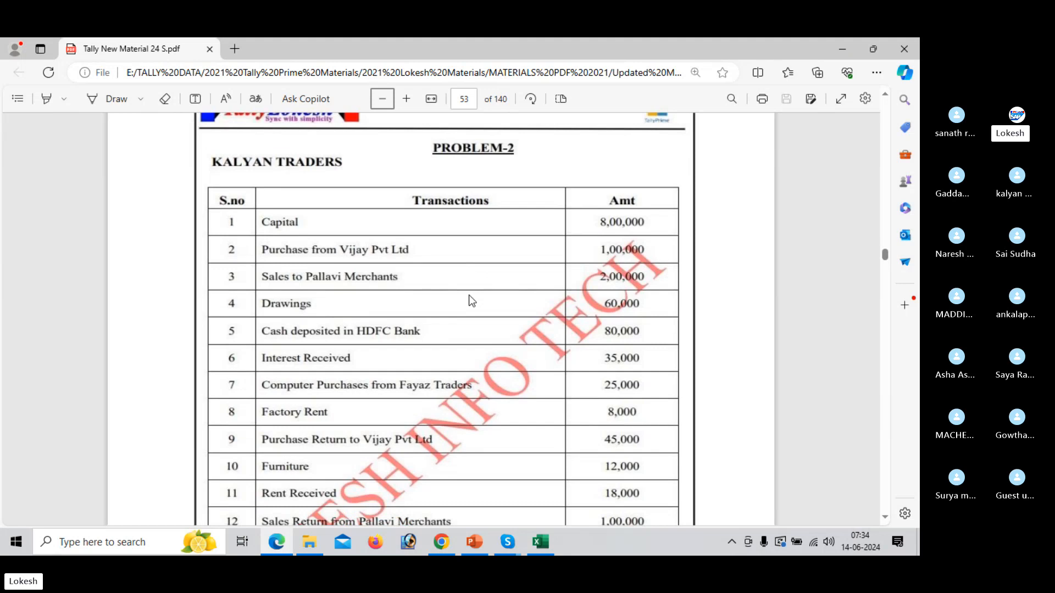
{"action": "scroll", "coordinate": [472, 300], "scroll_direction": "down", "scroll_amount": 2}
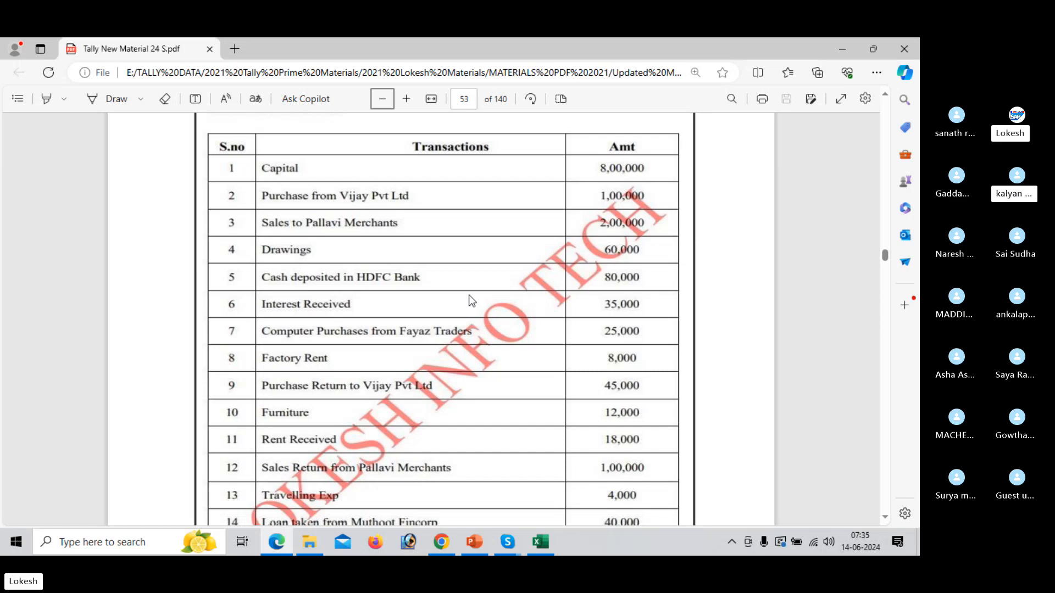
{"action": "scroll", "coordinate": [470, 297], "scroll_direction": "down", "scroll_amount": 3}
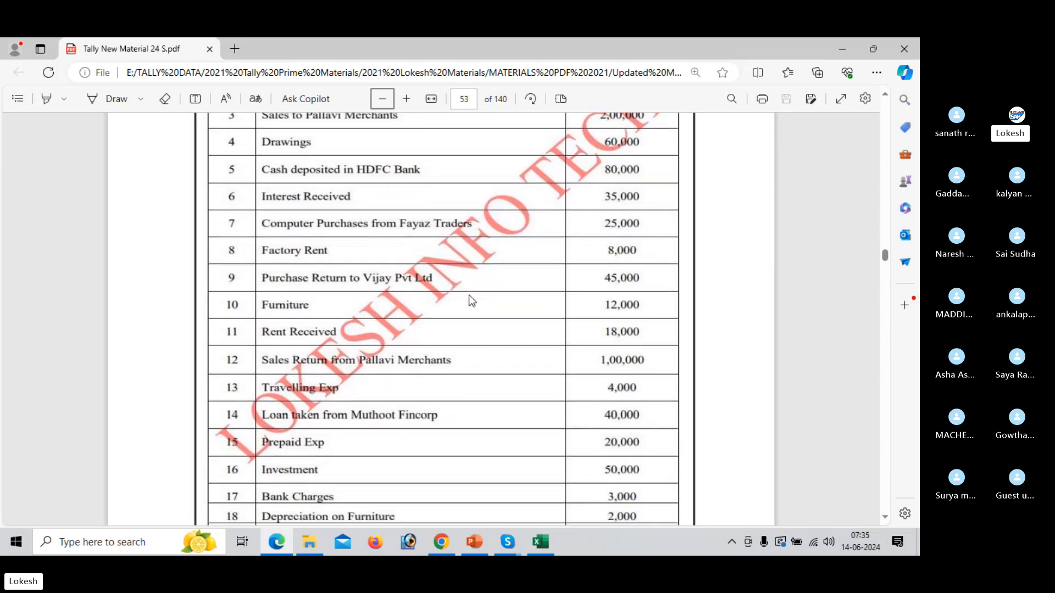
{"action": "scroll", "coordinate": [471, 300], "scroll_direction": "down", "scroll_amount": 1}
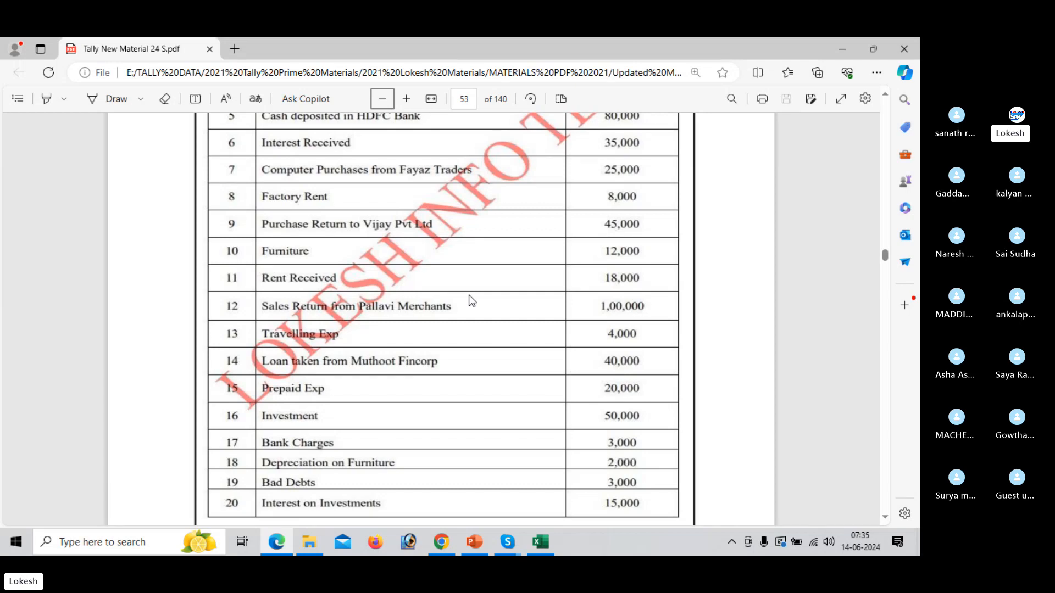
{"action": "scroll", "coordinate": [471, 301], "scroll_direction": "down", "scroll_amount": 1}
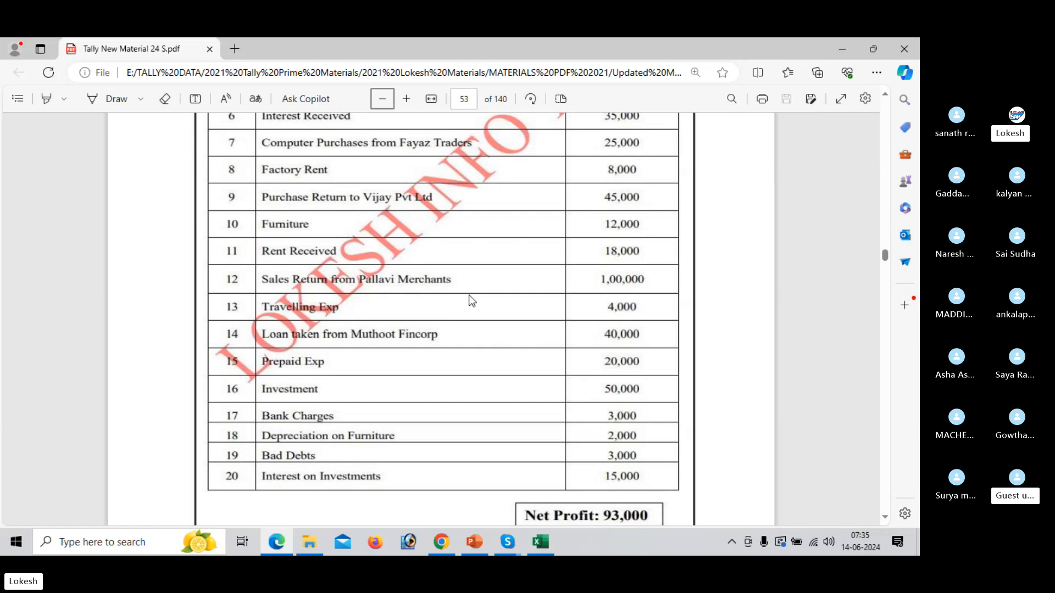
{"action": "scroll", "coordinate": [471, 300], "scroll_direction": "up", "scroll_amount": 3}
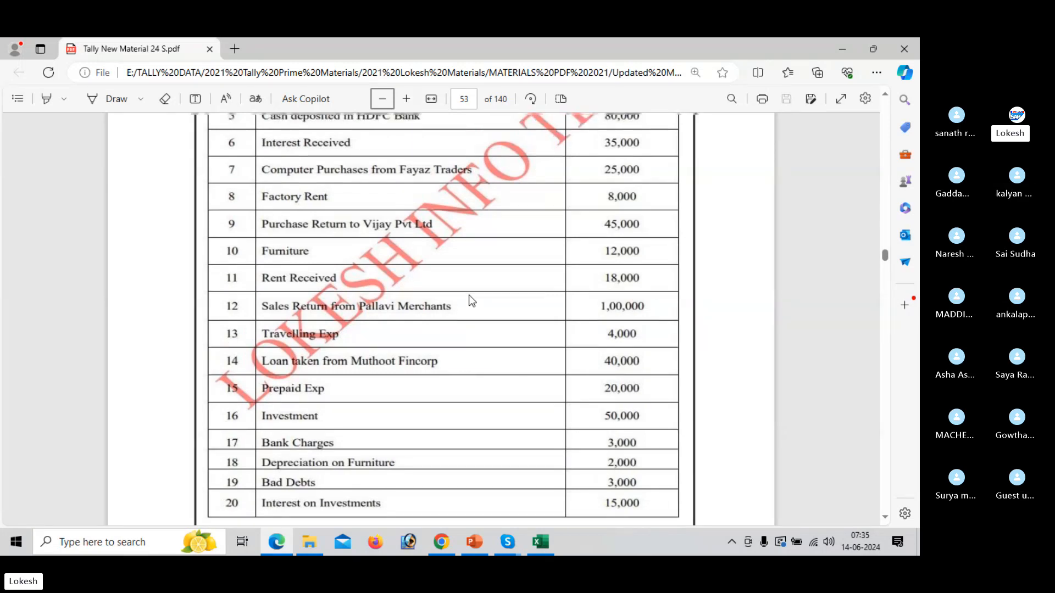
{"action": "scroll", "coordinate": [471, 298], "scroll_direction": "up", "scroll_amount": 2}
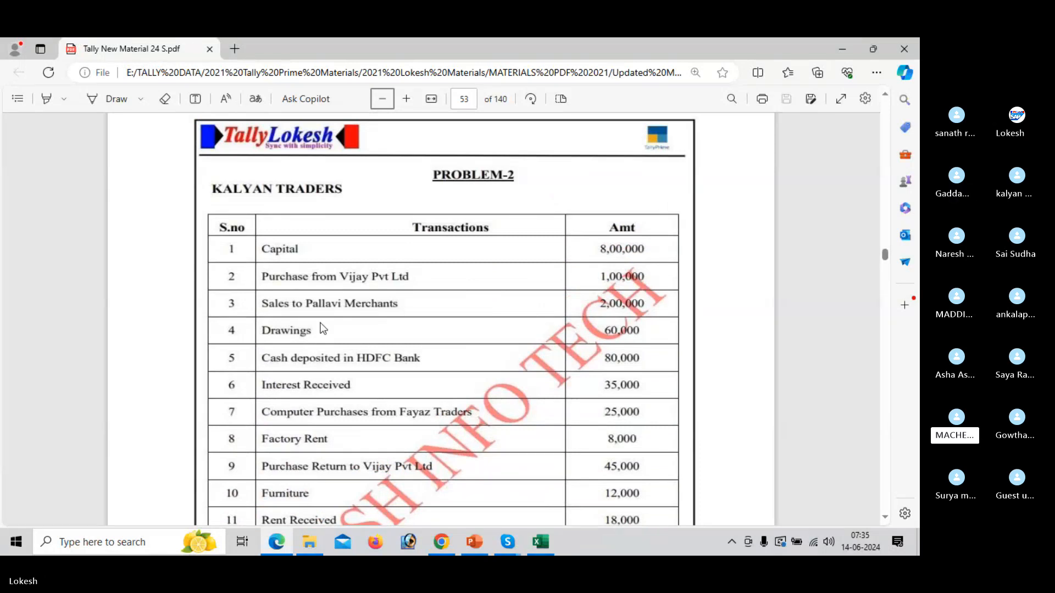
Switch to the Tally Prime 50 call in Skype and close its chat pane.
{"action": "mouse_move", "coordinate": [516, 549]}
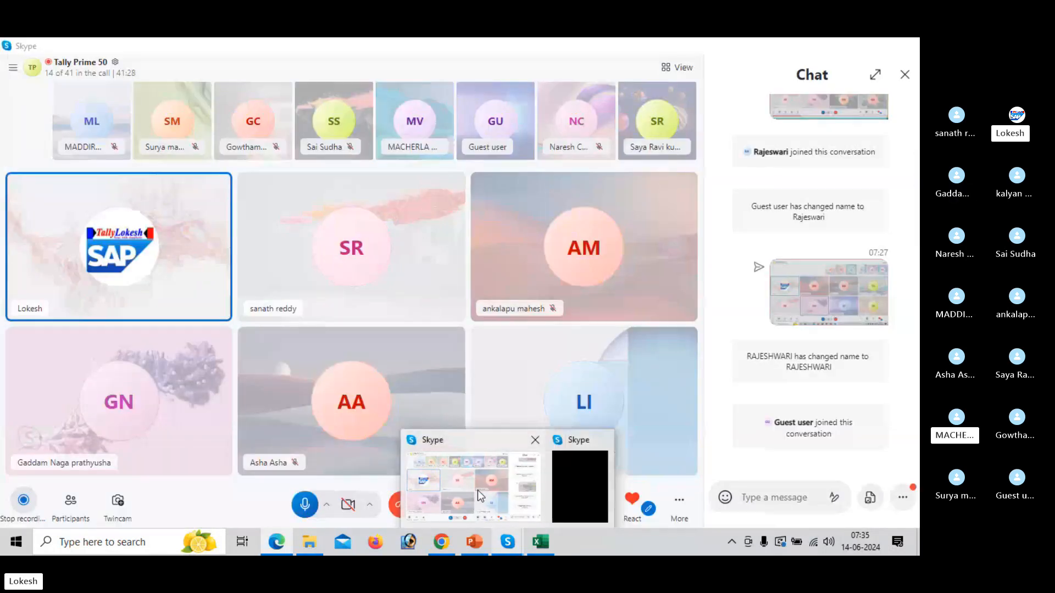
{"action": "left_click", "coordinate": [477, 490]}
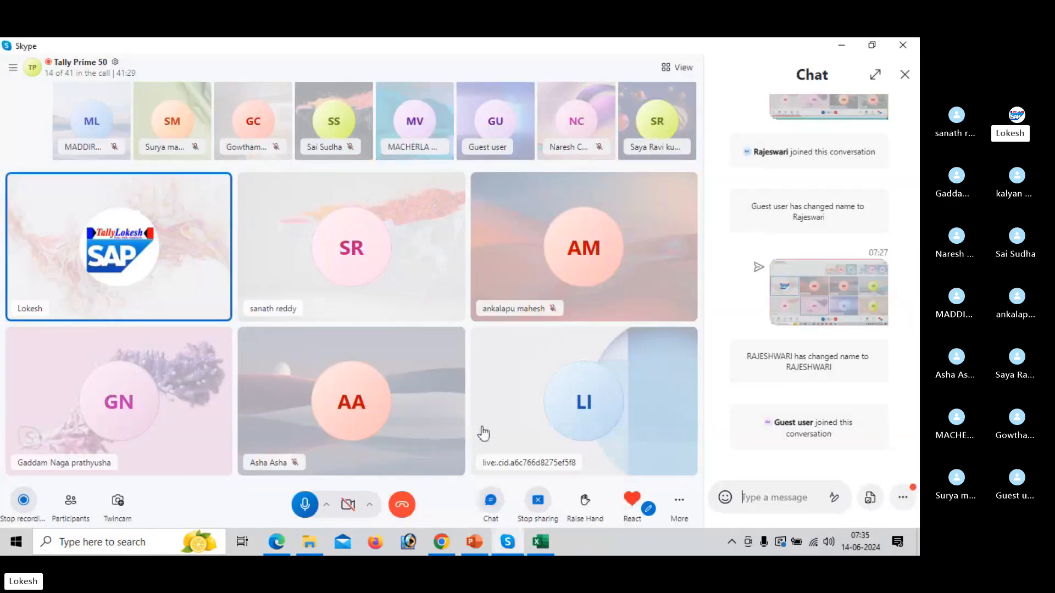
{"action": "left_click", "coordinate": [904, 74]}
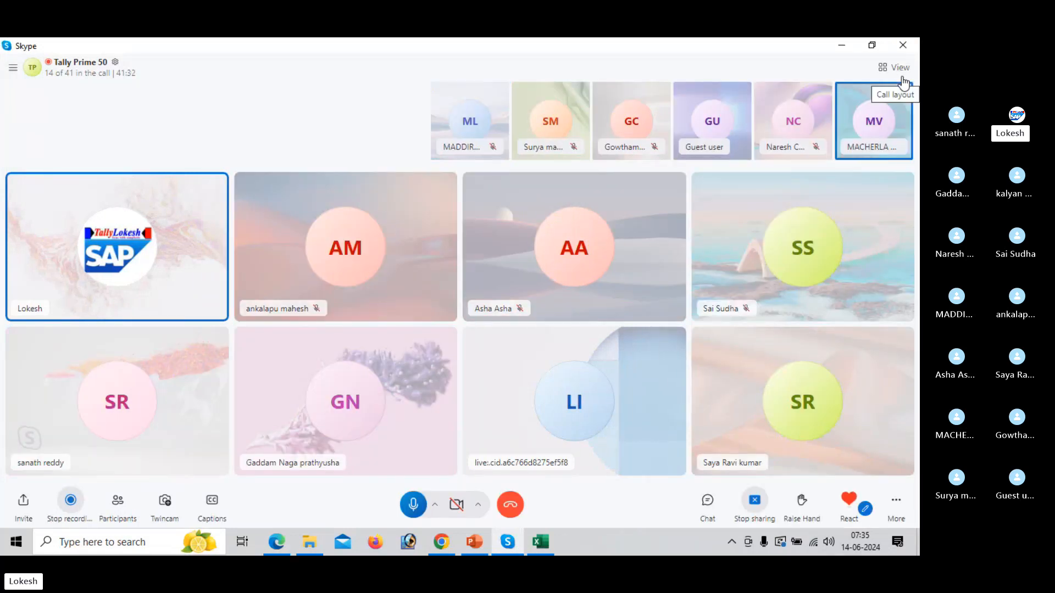